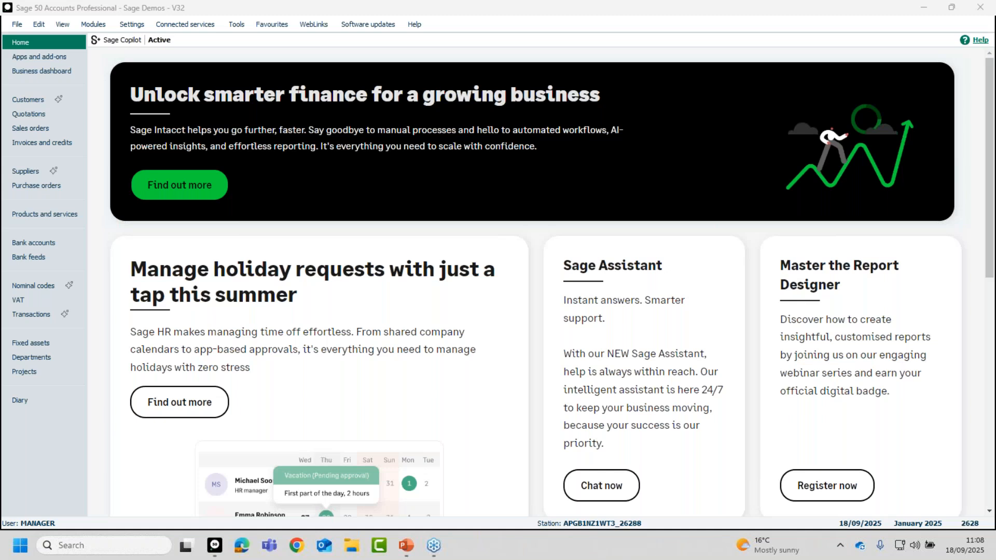
# Open the customer reports and select Customer List among the Customer details reports.
pyautogui.click(36, 104)
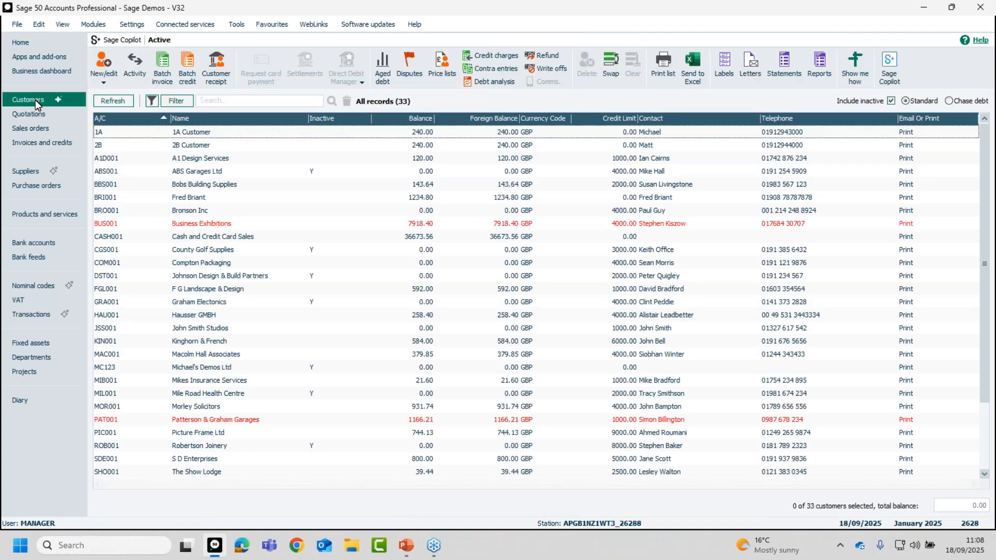
pyautogui.click(824, 68)
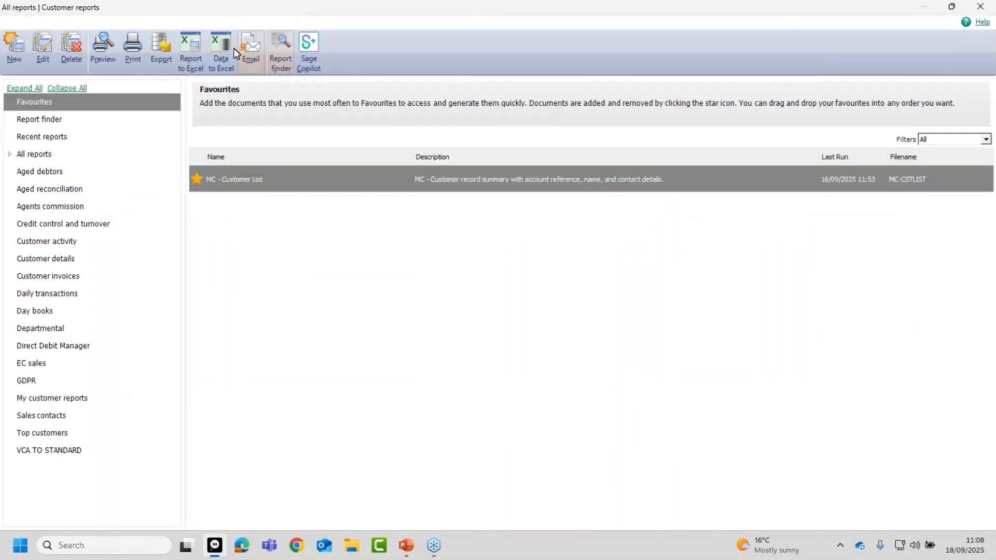
pyautogui.click(45, 259)
pyautogui.click(218, 259)
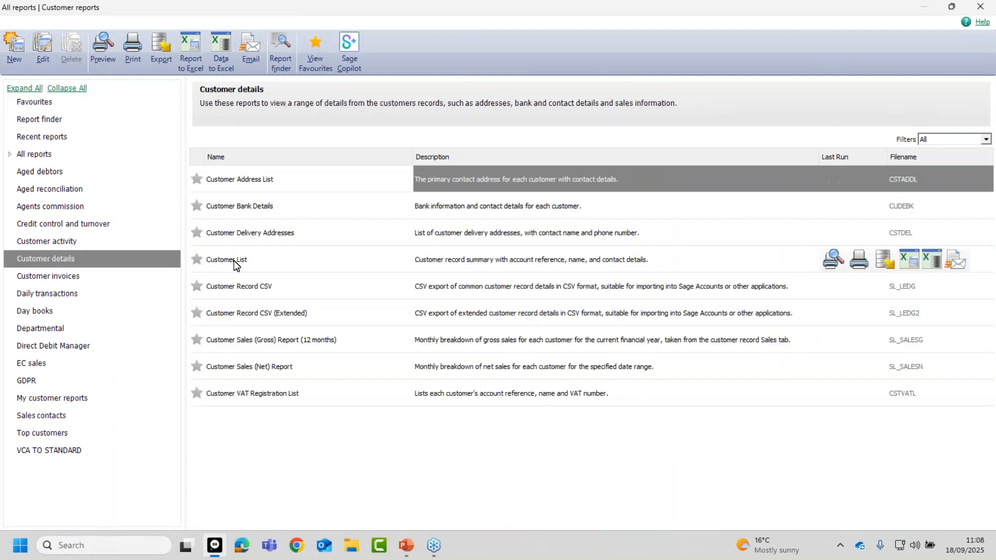
# Preview the Customer List report with Show Active/Inactive set to Is Inactive, and close the preview.
pyautogui.click(834, 260)
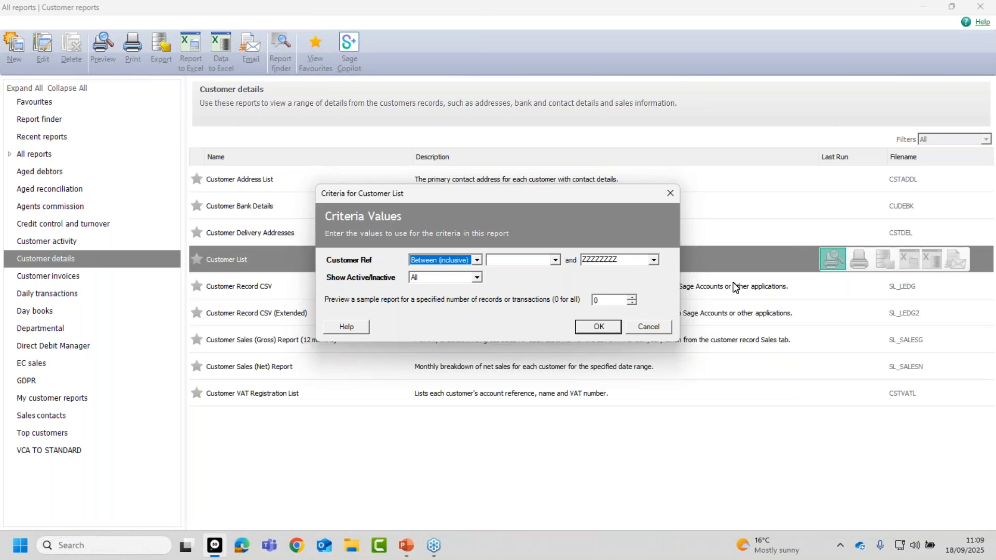
pyautogui.click(477, 278)
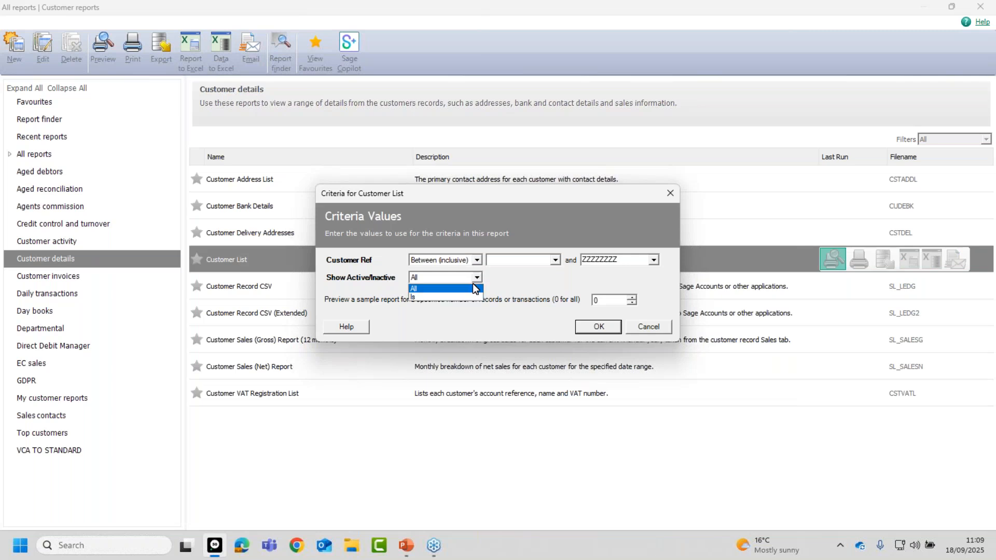
pyautogui.click(442, 296)
pyautogui.click(555, 278)
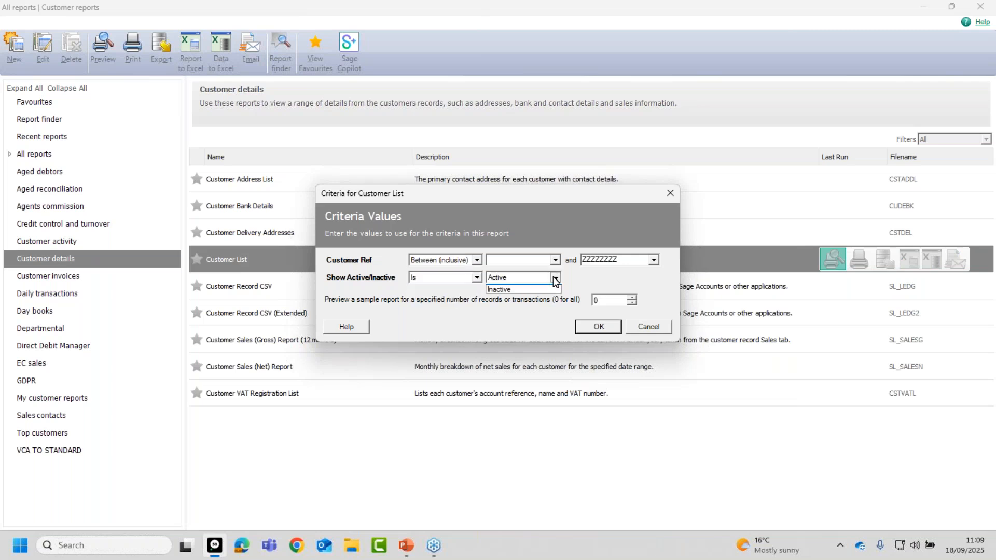
pyautogui.click(509, 296)
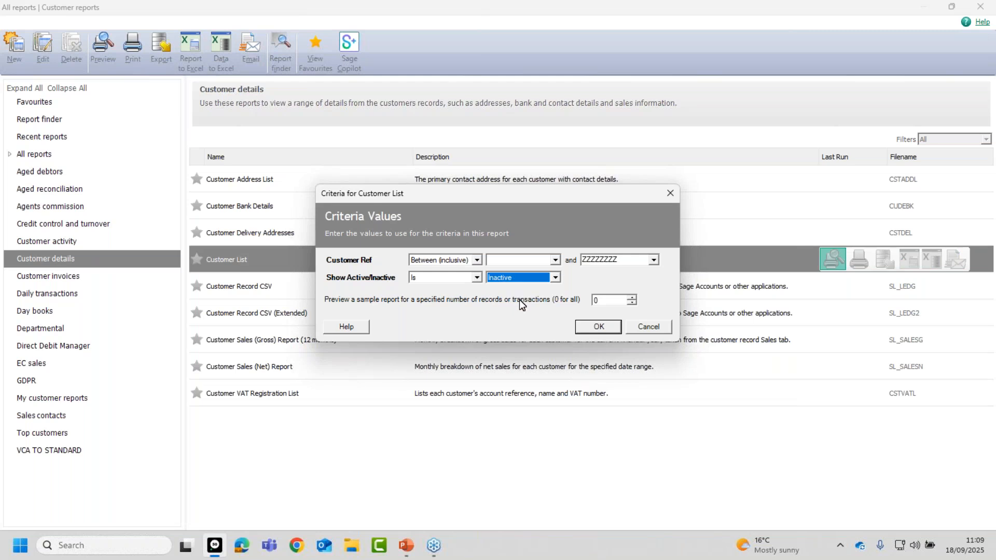
pyautogui.click(599, 326)
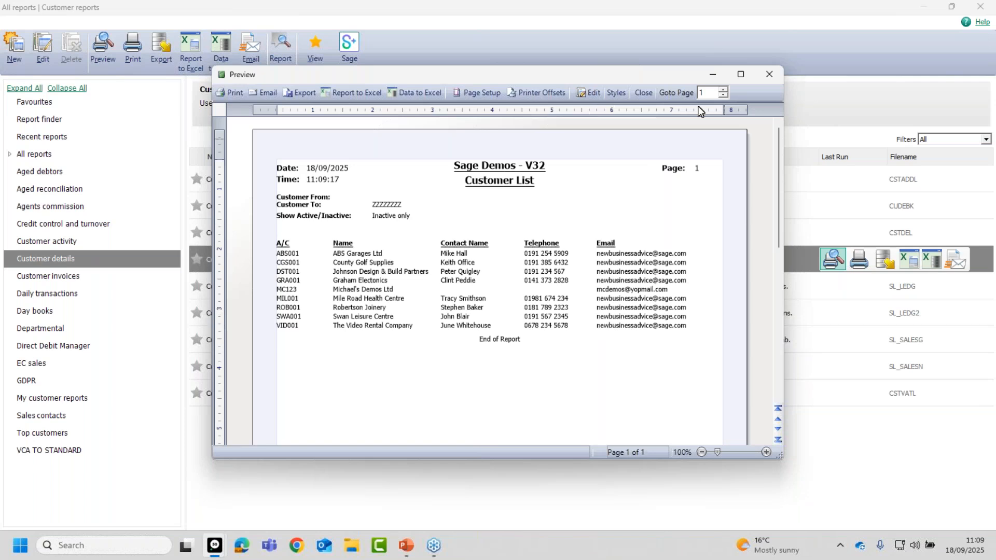
pyautogui.click(649, 93)
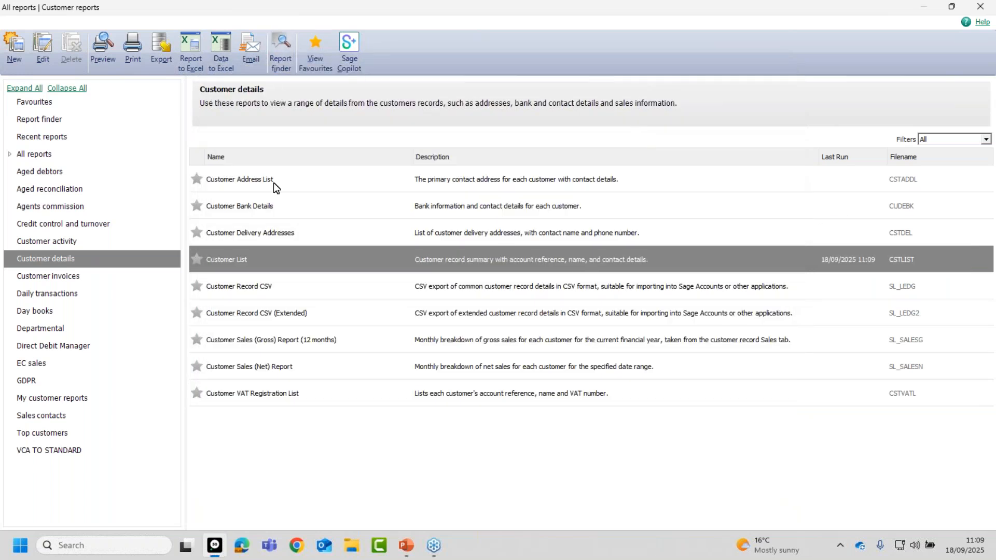
# Preview the Customer List report with Show Active/Inactive set to Is Active, in an enlarged view.
pyautogui.click(112, 44)
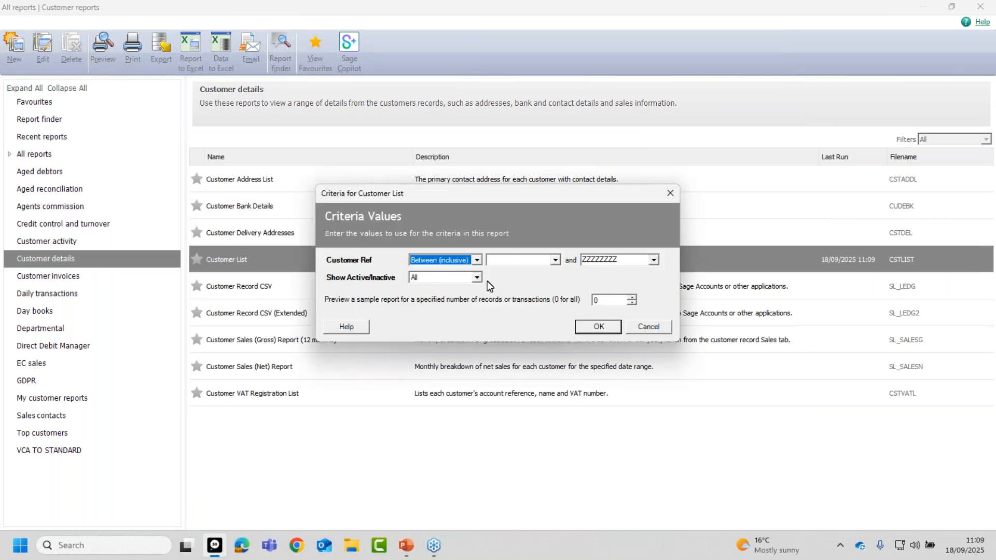
pyautogui.click(476, 277)
pyautogui.click(437, 295)
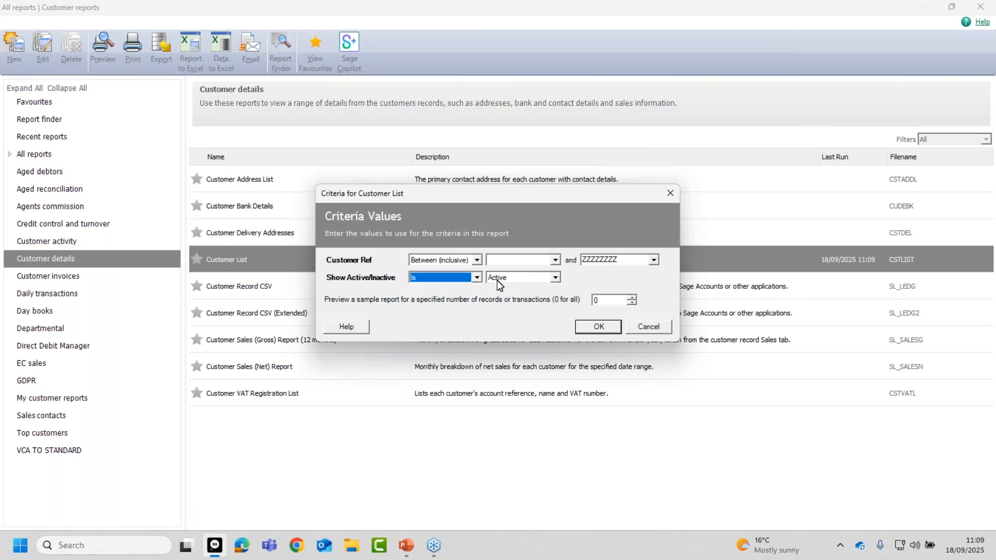
pyautogui.click(599, 328)
pyautogui.click(599, 328)
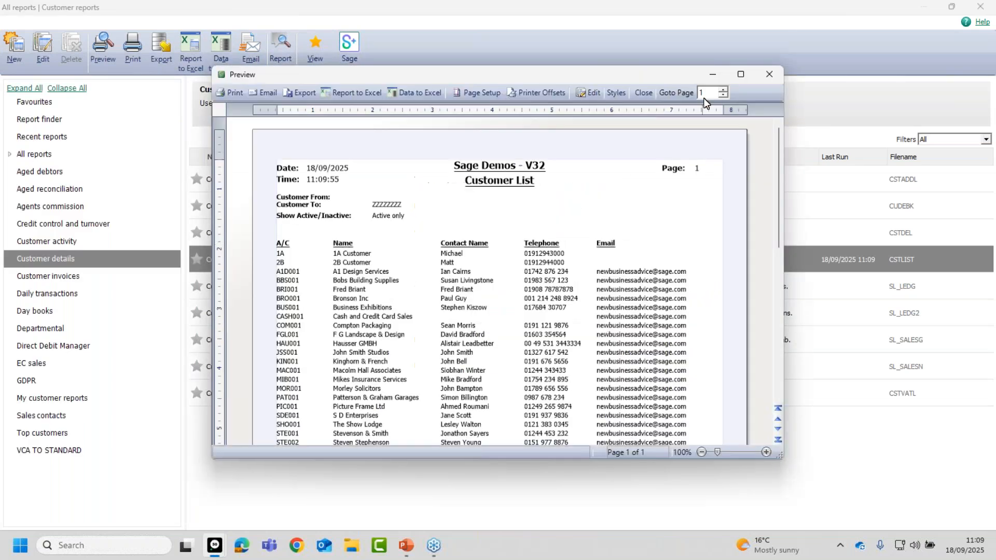
pyautogui.click(741, 74)
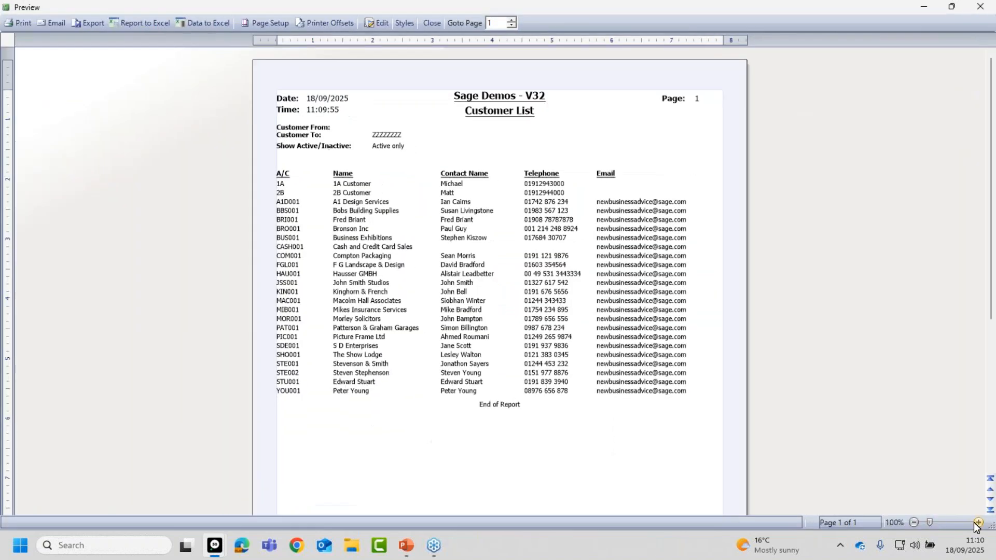
pyautogui.click(979, 523)
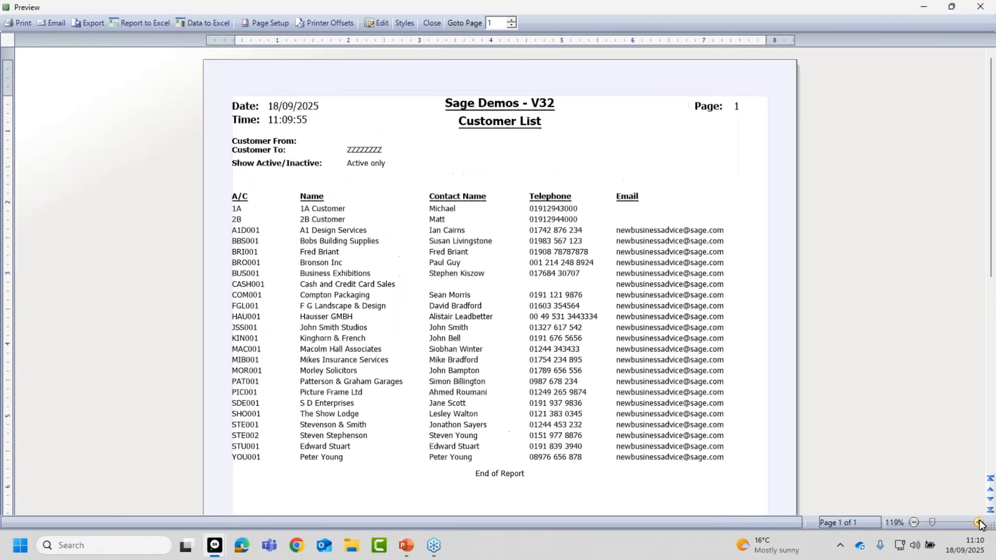
pyautogui.click(979, 523)
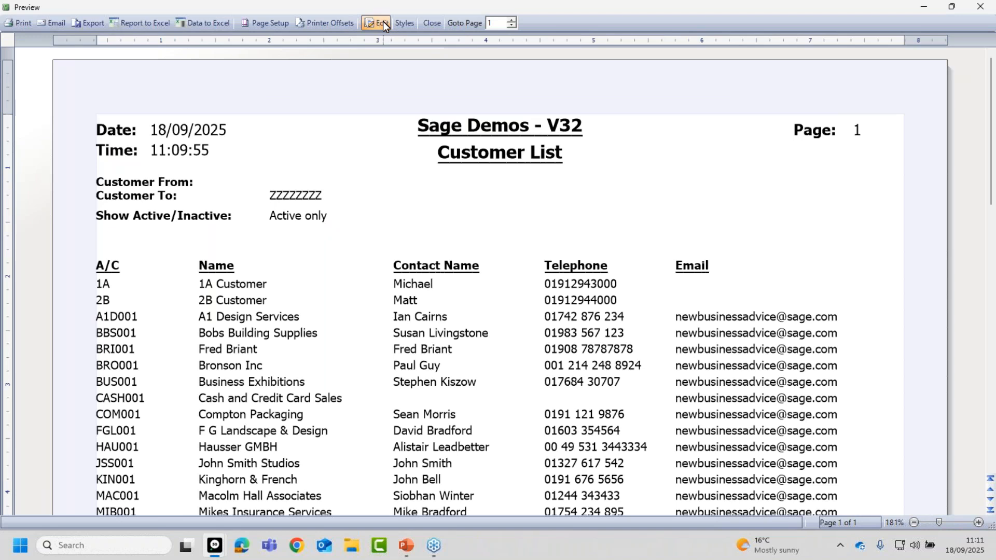
# Open the previewed Customer List report for editing in Report Designer.
pyautogui.click(435, 23)
pyautogui.moveTo(316, 258)
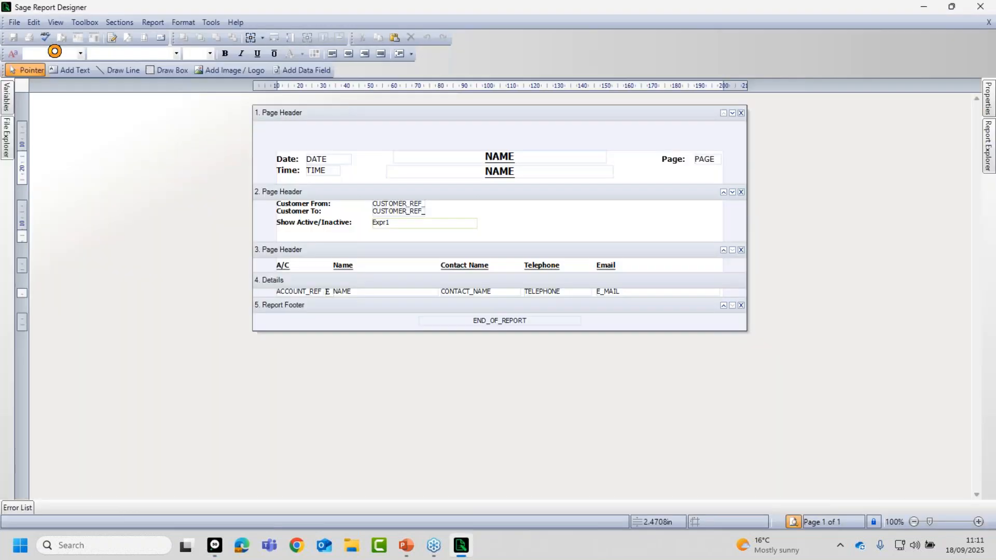
pyautogui.click(979, 523)
pyautogui.click(979, 523)
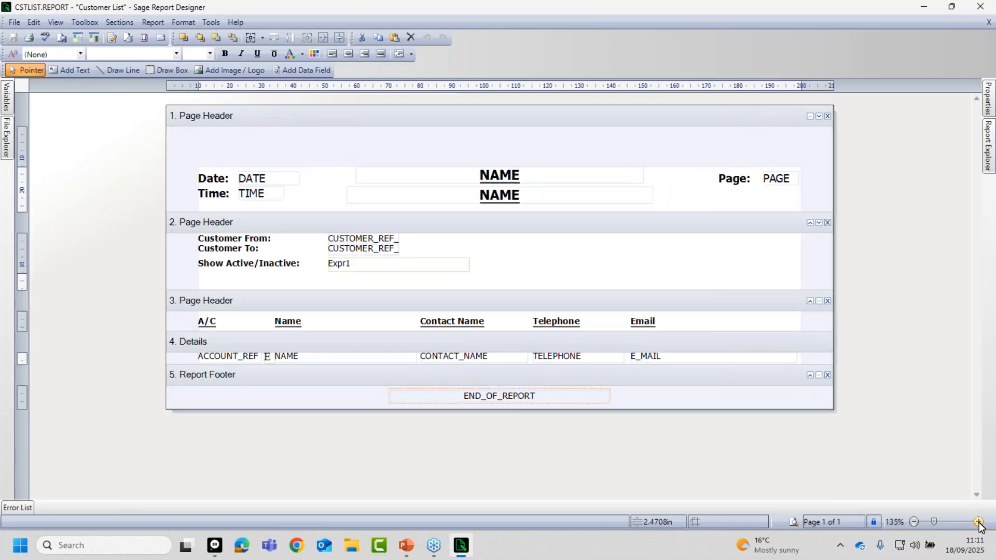
pyautogui.click(979, 523)
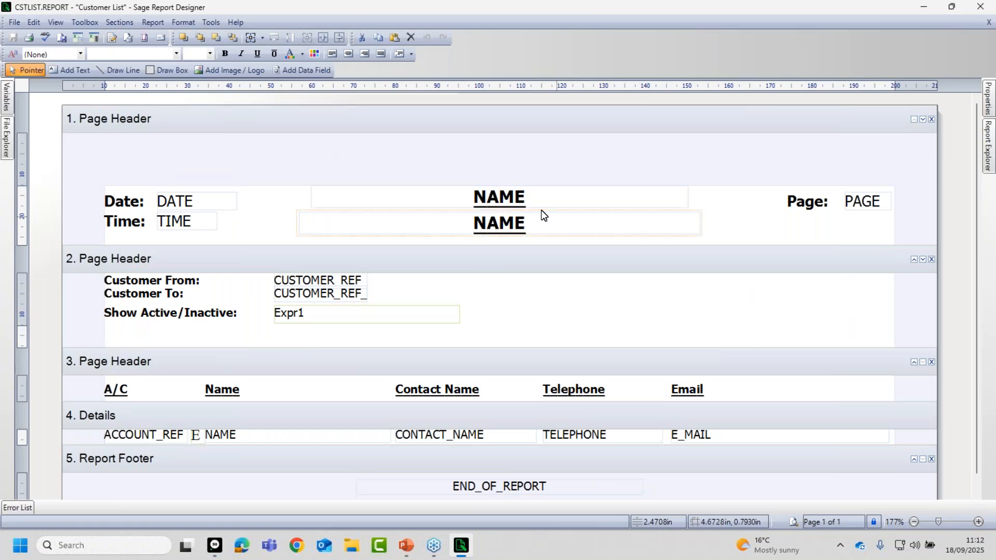
# Set the status of the report's SALES_LEDGER_INACTIVE_FLAG criterion to Disabled and apply the criteria change.
pyautogui.click(150, 24)
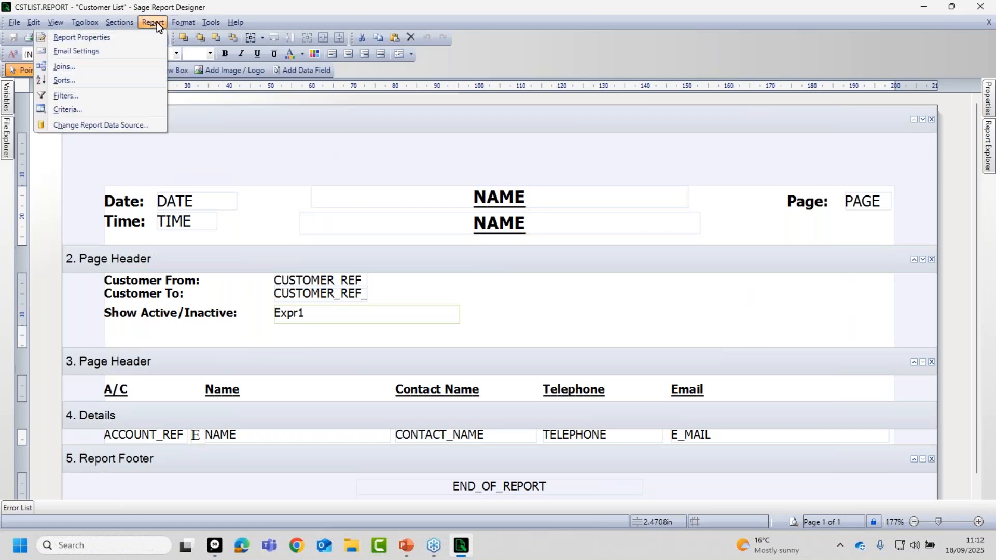
pyautogui.click(108, 116)
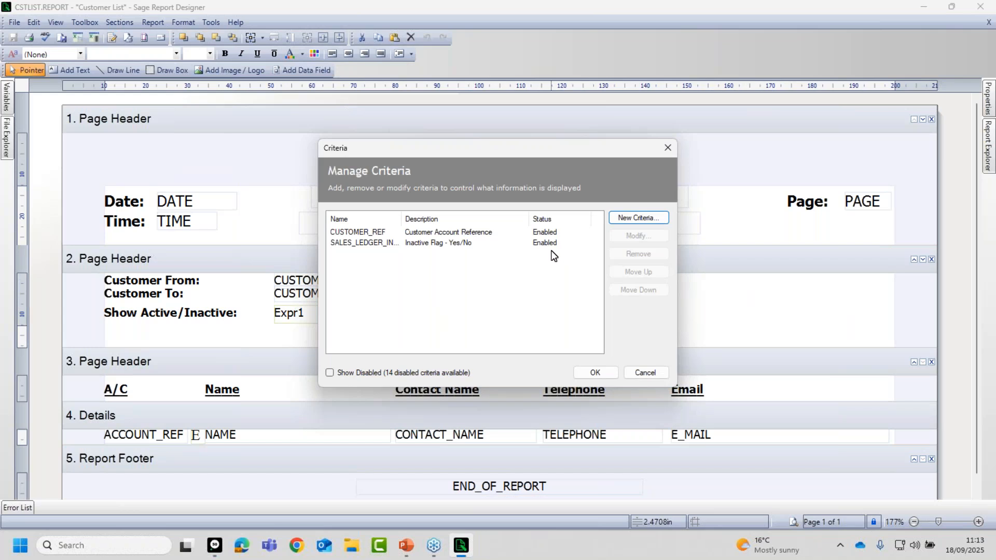
pyautogui.click(378, 243)
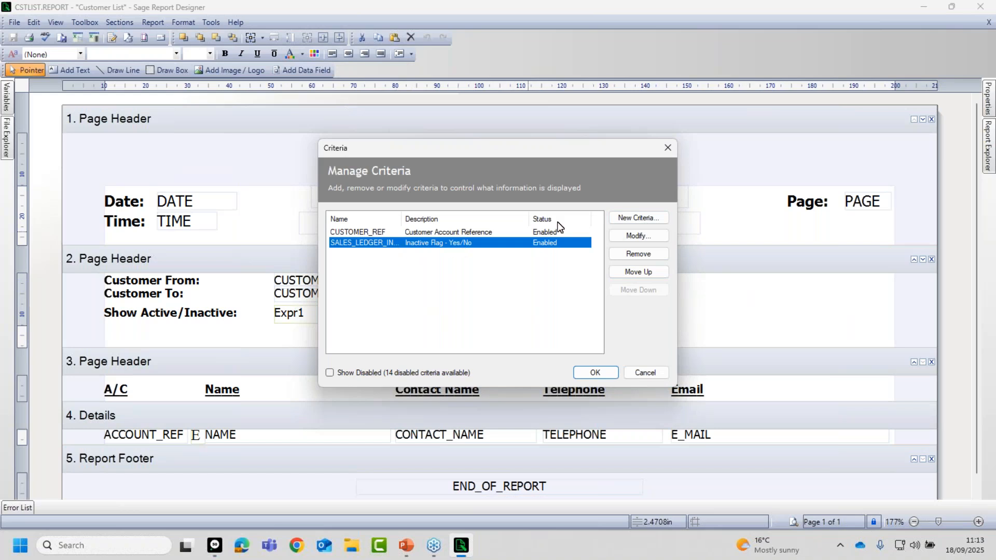
pyautogui.click(639, 236)
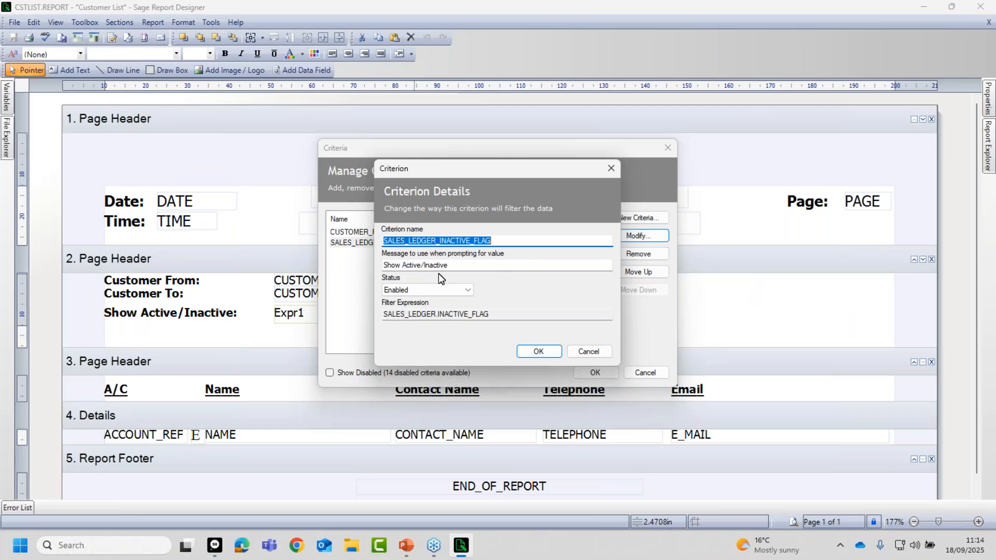
pyautogui.click(466, 267)
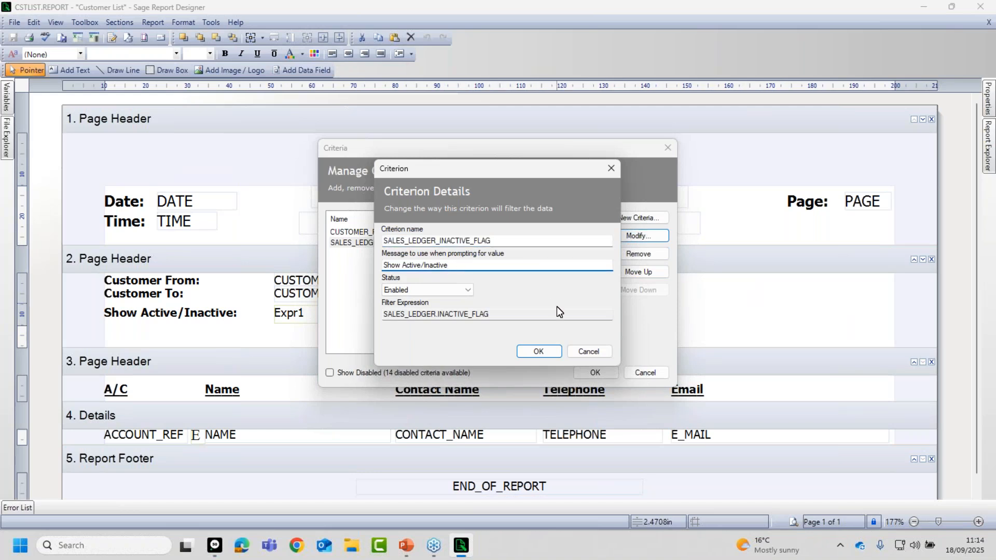
pyautogui.click(429, 288)
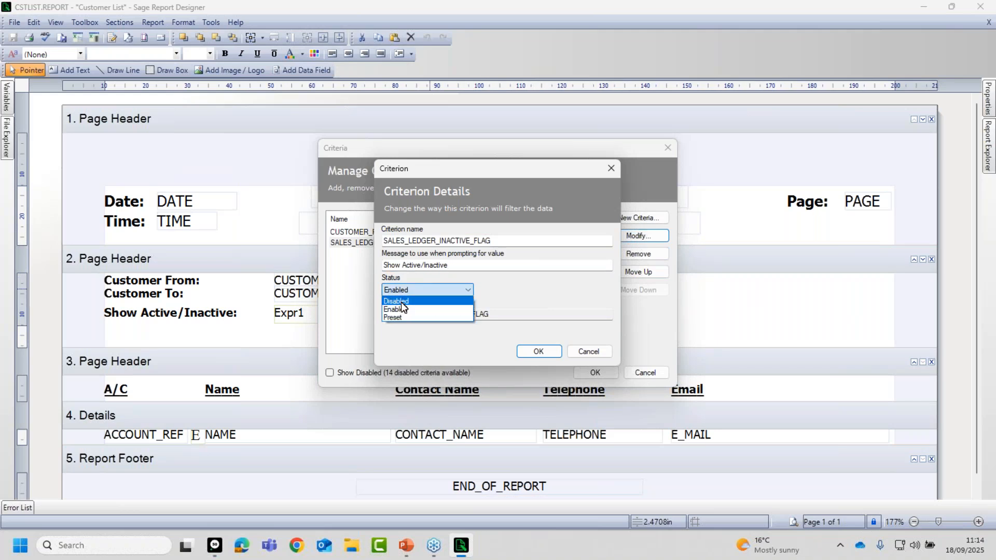
pyautogui.click(400, 301)
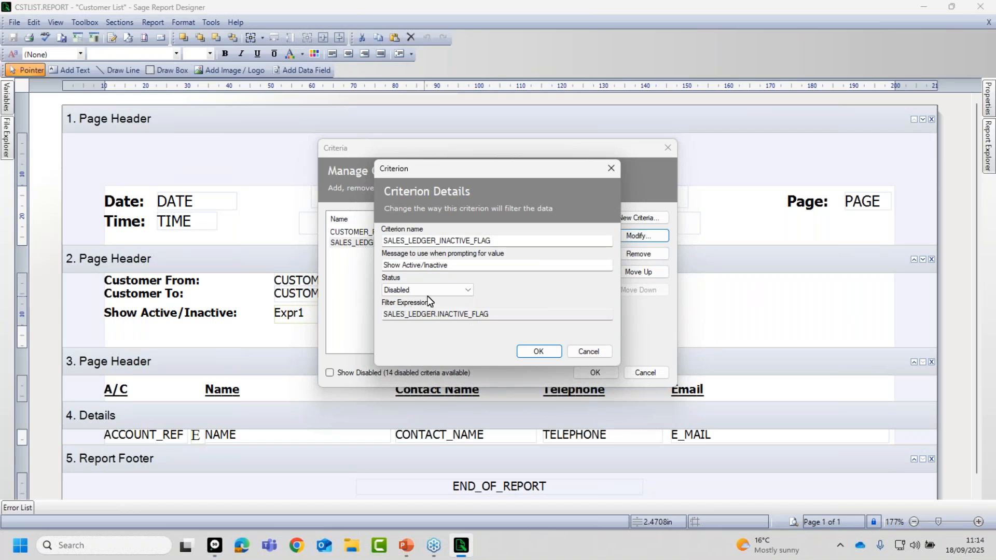
pyautogui.click(453, 291)
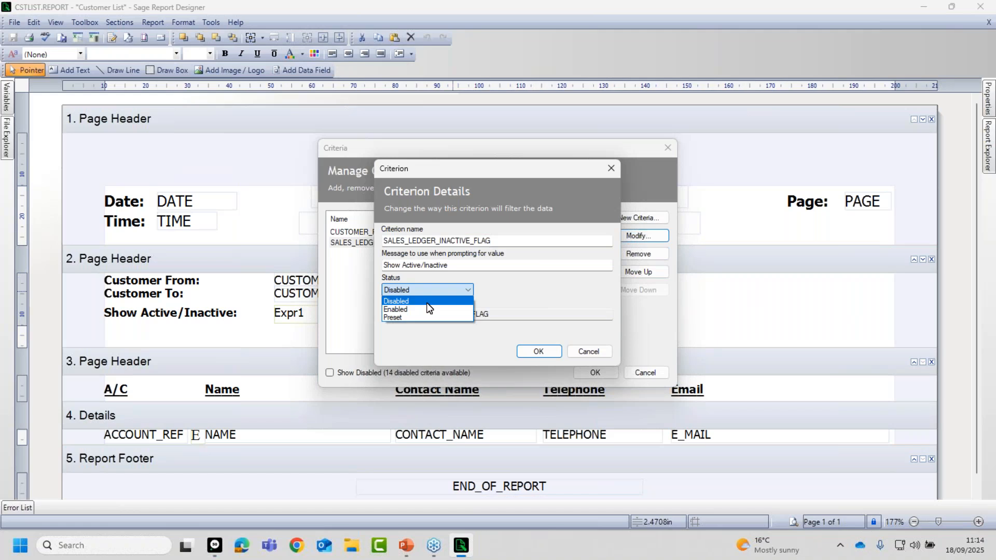
pyautogui.click(428, 301)
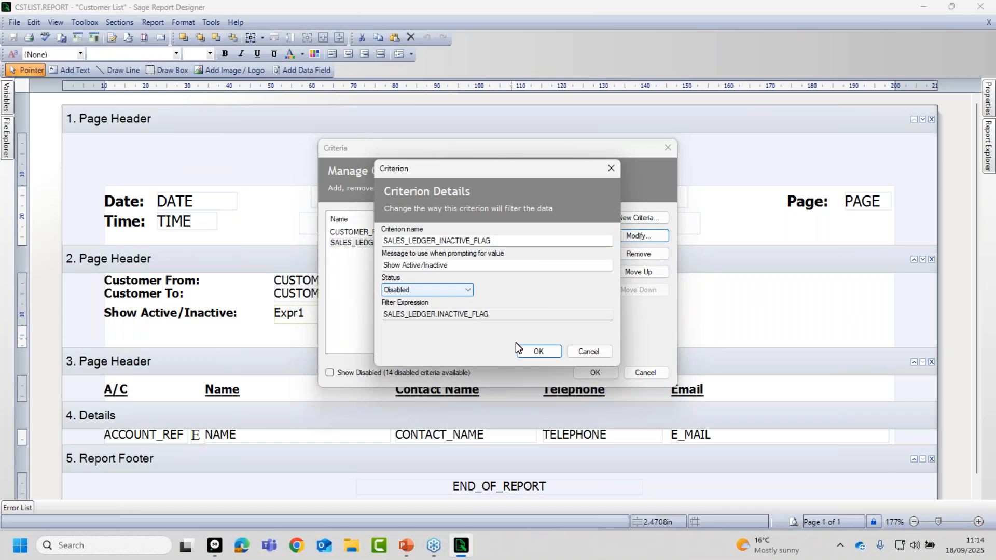
pyautogui.click(540, 352)
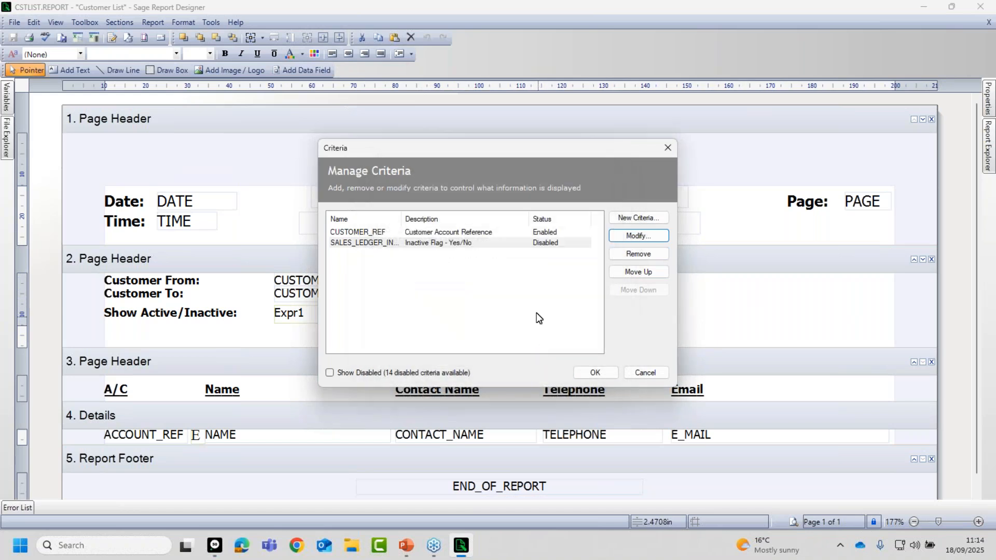
pyautogui.click(596, 374)
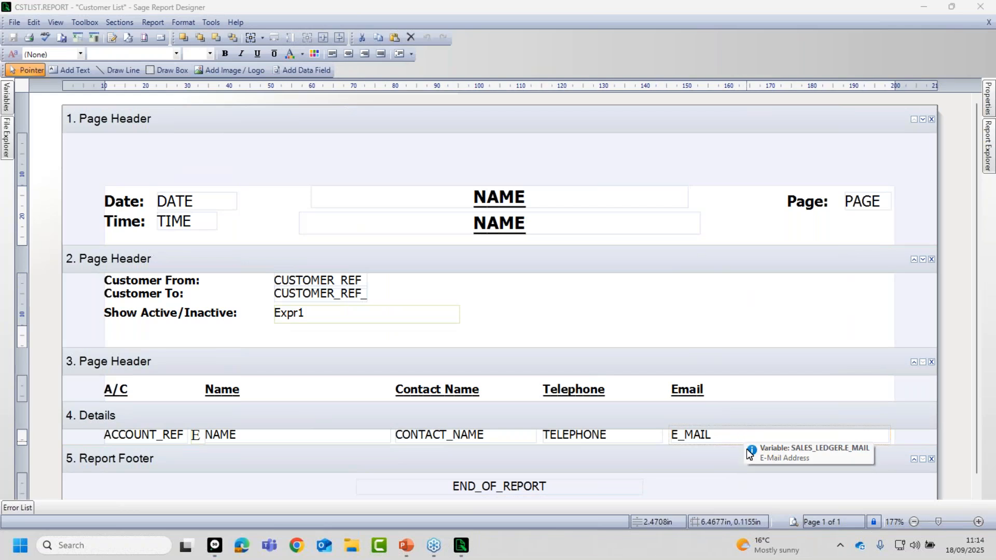
# Preview the edited report to check which criteria it prompts for, and cancel the prompt.
pyautogui.click(794, 522)
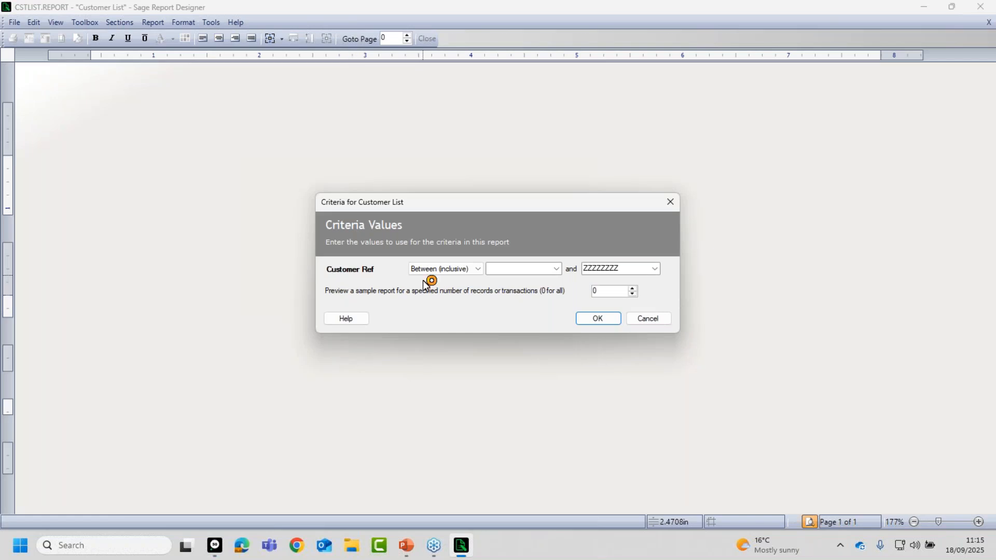
pyautogui.click(658, 320)
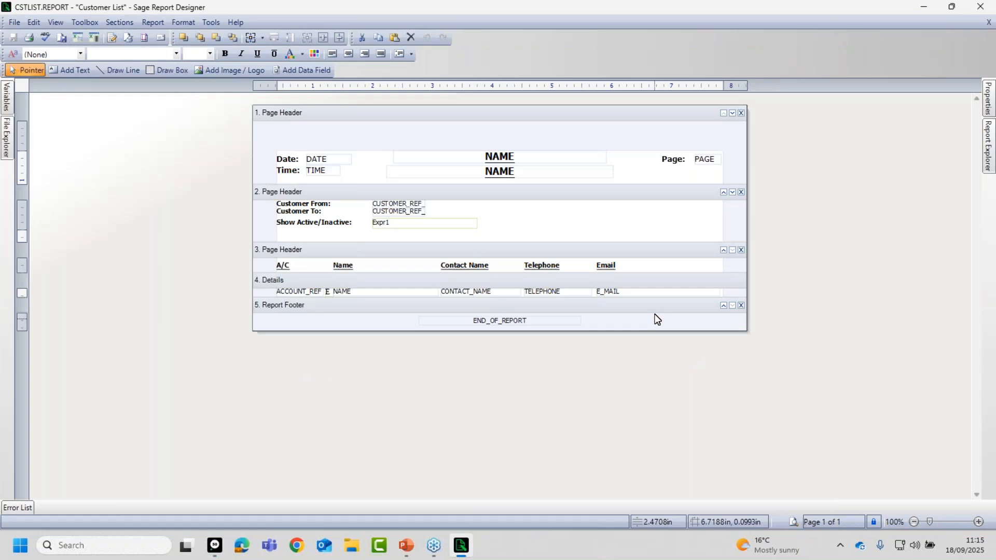
# Show the disabled criteria, set the status of the SALES_LEDGER_INACTIVE_FLAG criterion to Enabled, and apply the change.
pyautogui.click(159, 22)
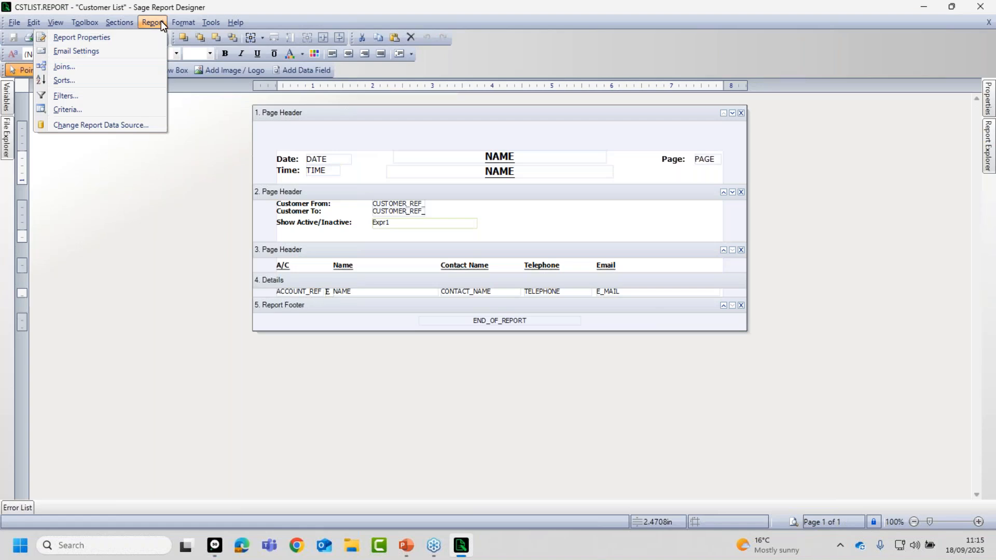
pyautogui.click(69, 110)
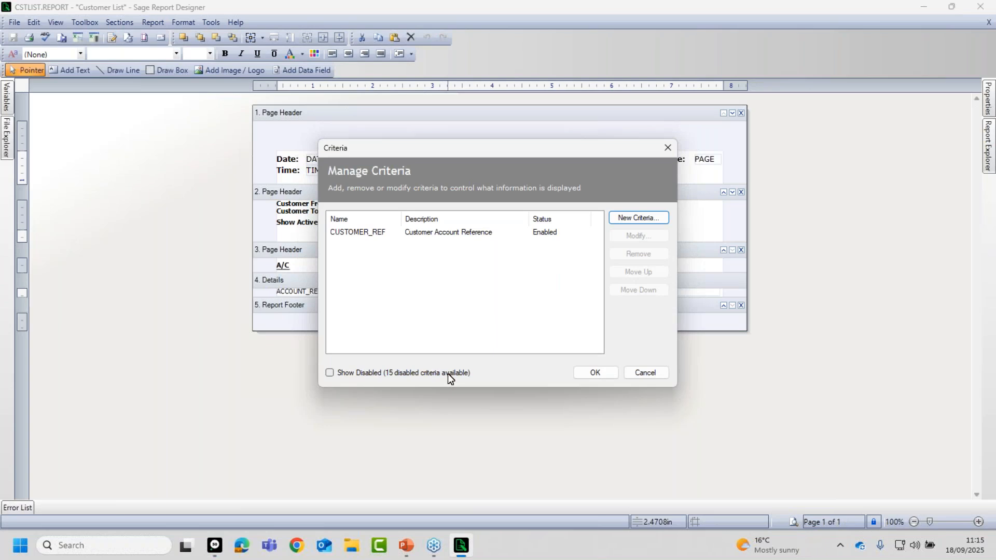
pyautogui.click(328, 374)
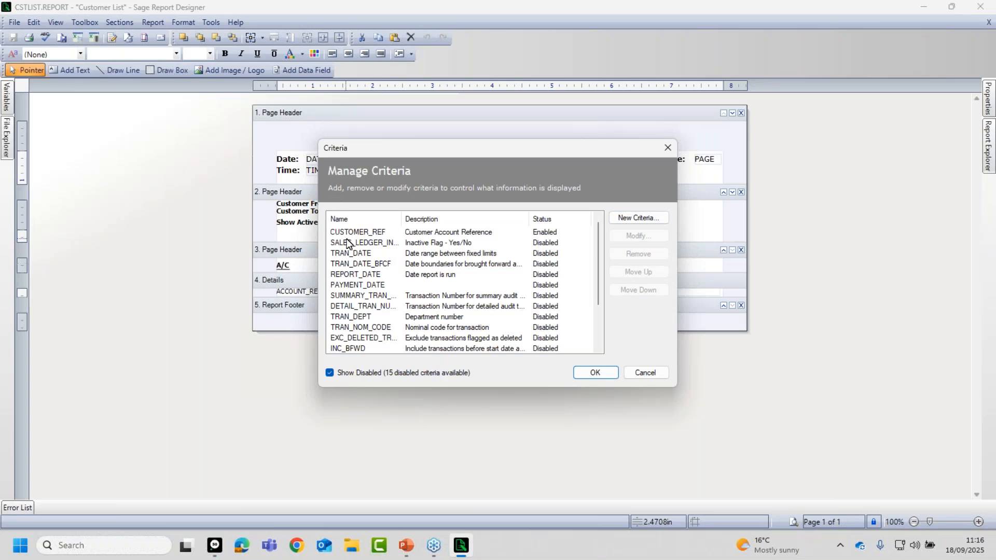
pyautogui.click(389, 244)
pyautogui.moveTo(401, 219)
pyautogui.mouseDown()
pyautogui.moveTo(467, 214)
pyautogui.moveTo(415, 215)
pyautogui.moveTo(460, 223)
pyautogui.moveTo(410, 226)
pyautogui.mouseUp()
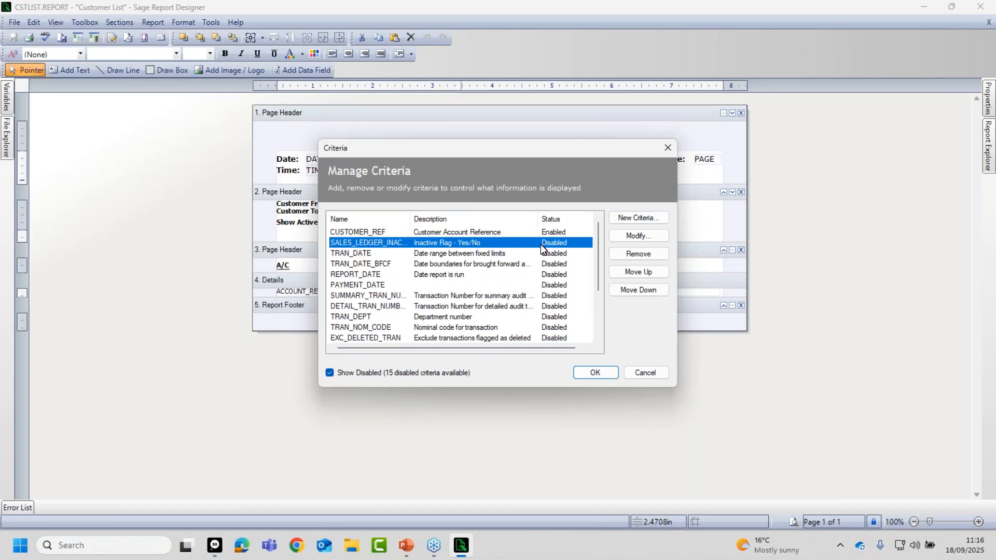
pyautogui.click(634, 236)
pyautogui.click(425, 291)
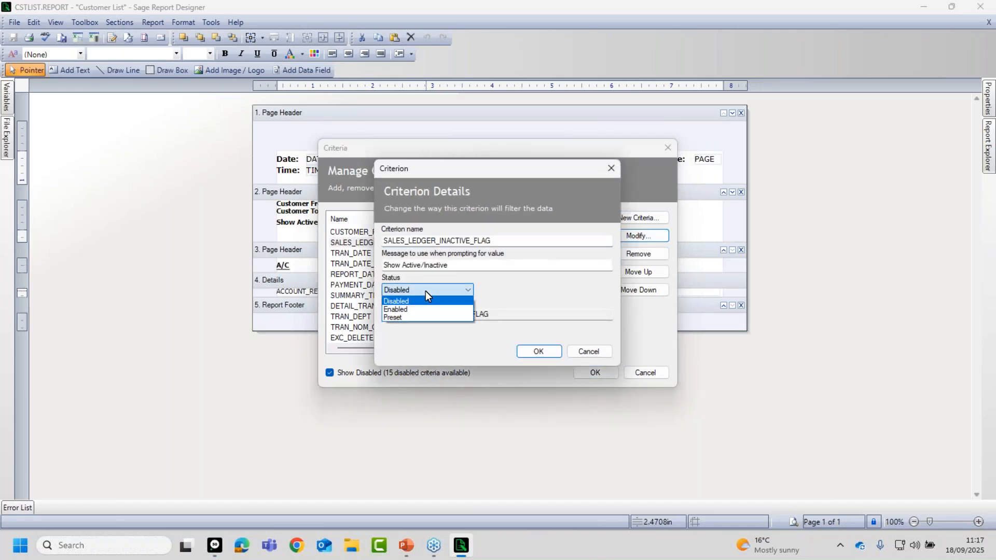
pyautogui.click(411, 309)
pyautogui.click(537, 352)
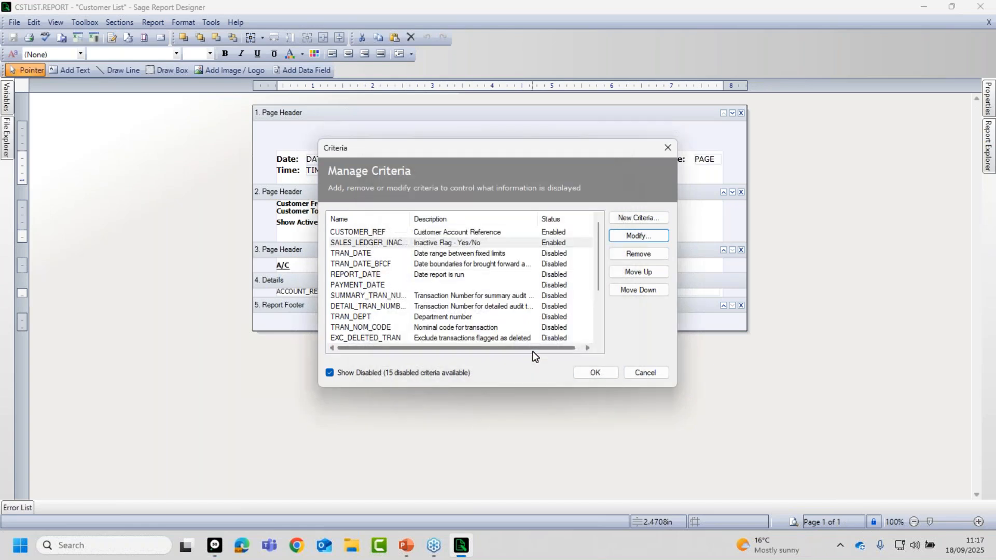
pyautogui.click(596, 373)
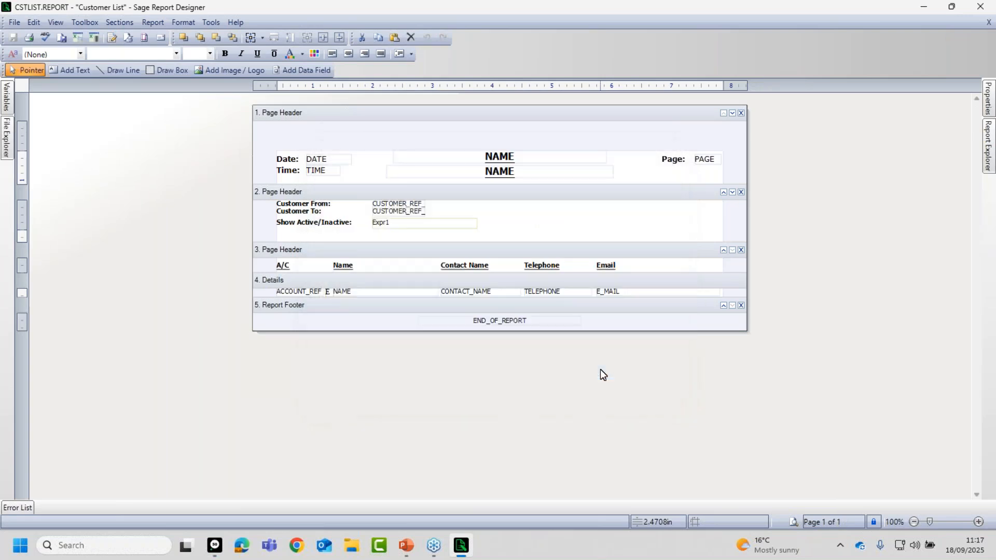
# Preview the report again to check its Show Active/Inactive prompt, and cancel the criteria prompt.
pyautogui.click(792, 522)
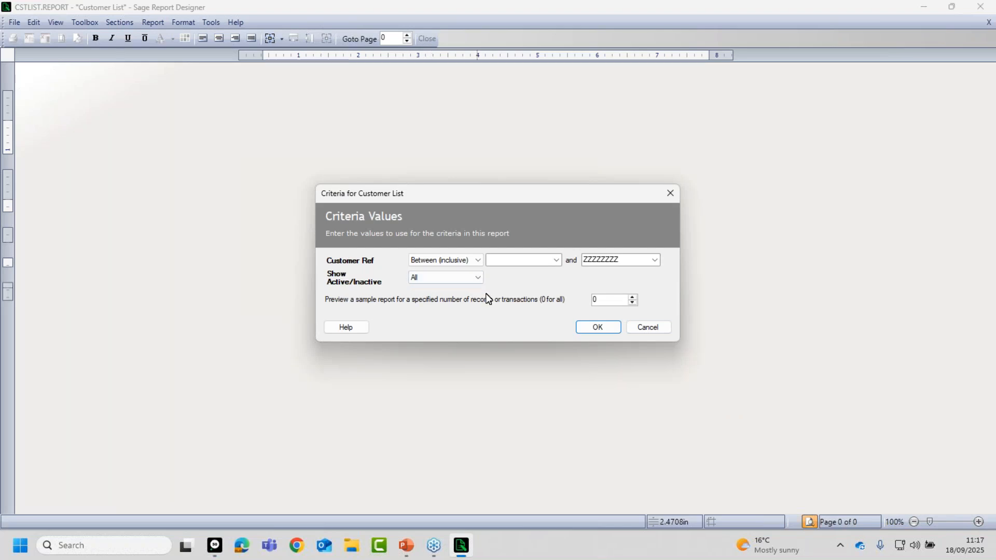
pyautogui.click(643, 330)
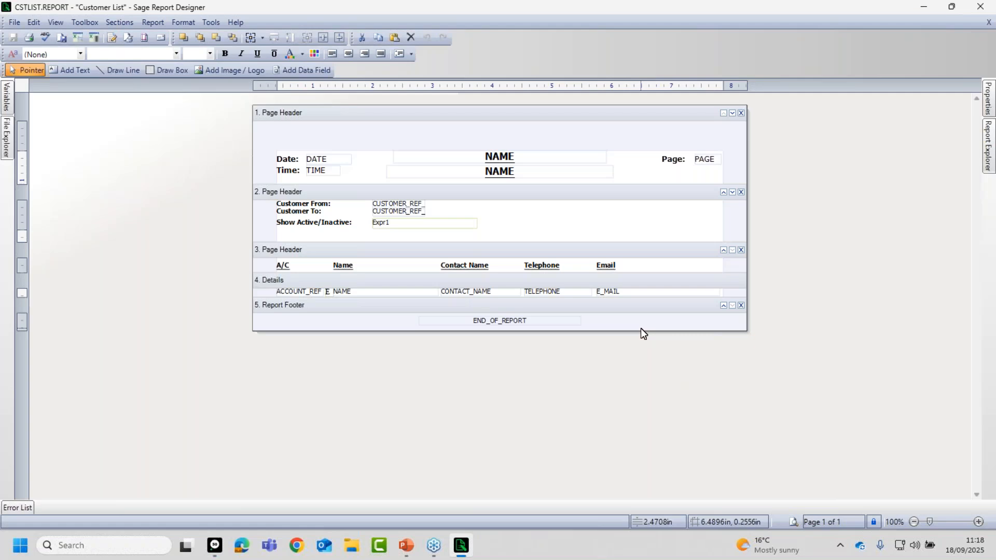
# Close Report Designer and the Customer reports window to return to the customer list.
pyautogui.click(981, 7)
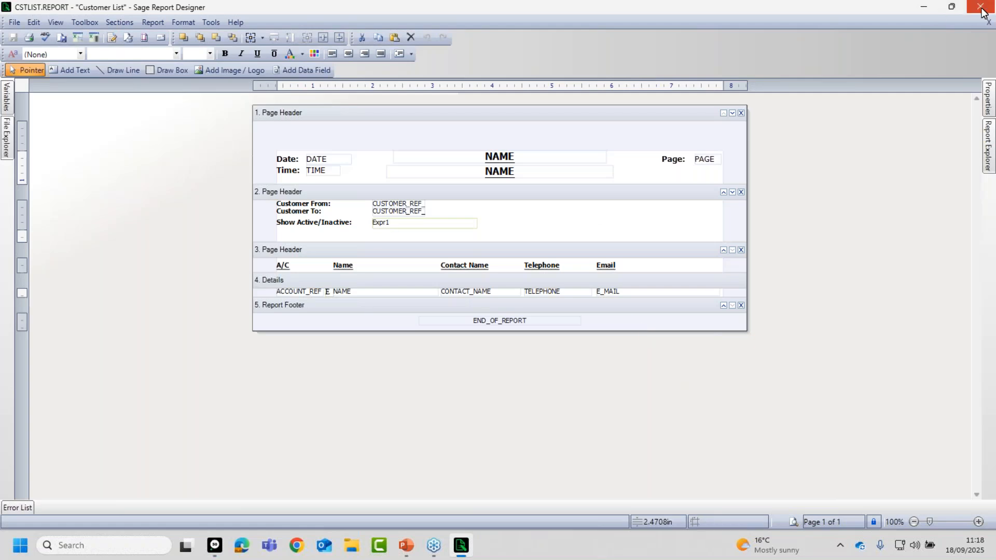
pyautogui.click(520, 318)
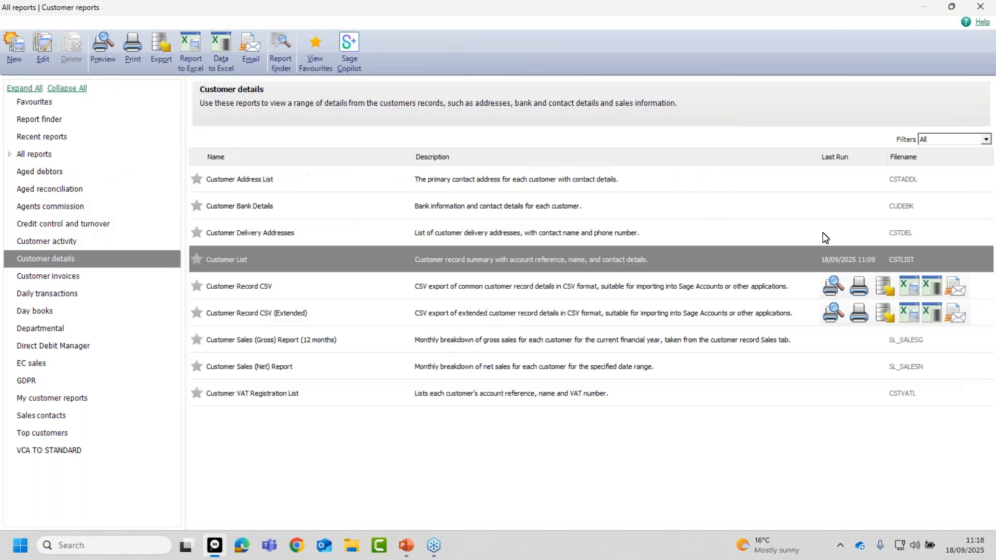
pyautogui.click(981, 6)
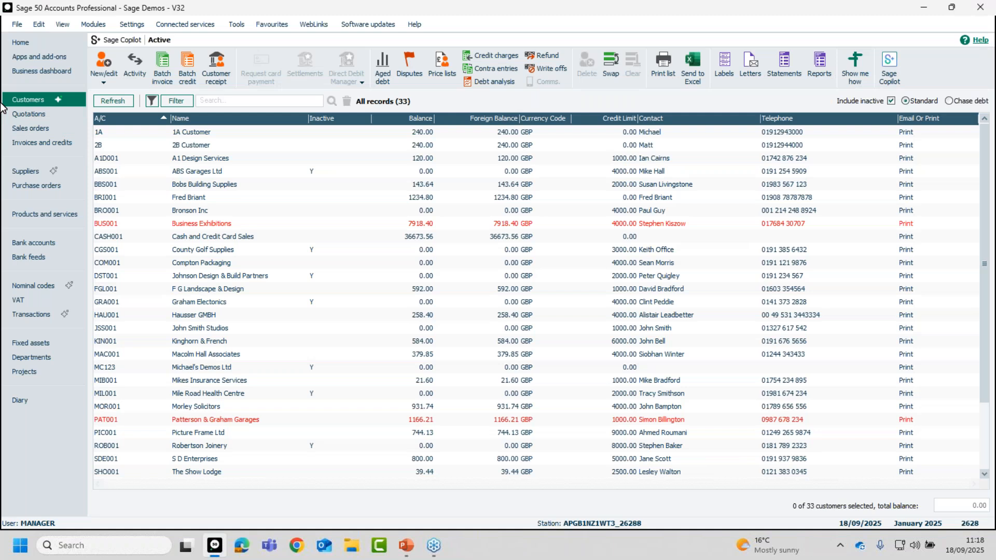
# Enter the representative's name in the Resp. Rep custom field of the 1A Customer record, then save and close the record.
pyautogui.click(181, 134)
pyautogui.doubleClick(181, 133)
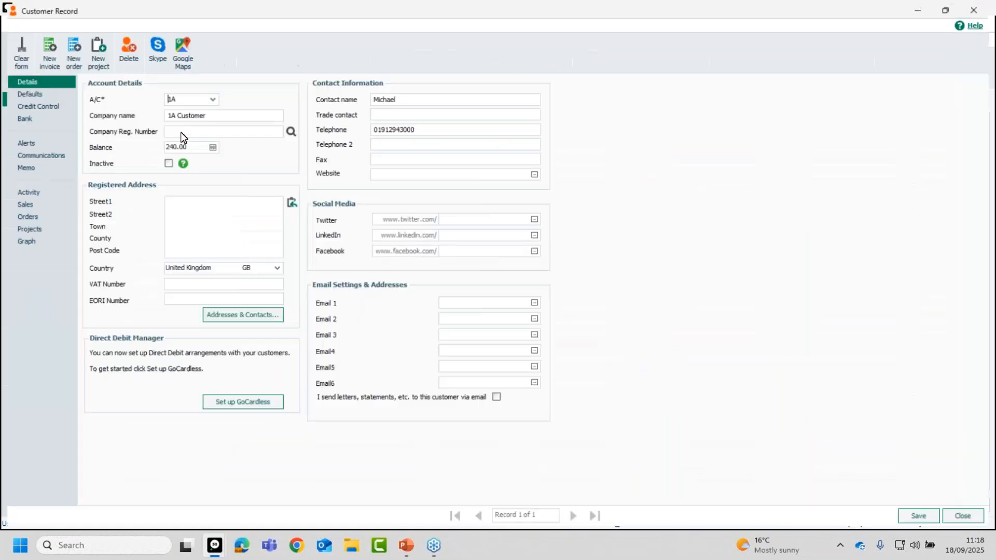
pyautogui.click(37, 94)
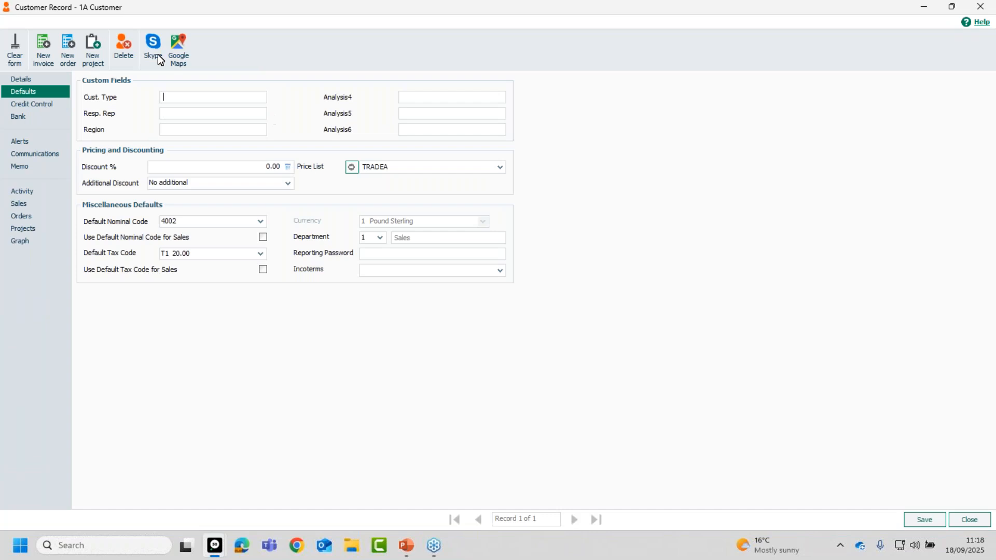
pyautogui.click(180, 112)
pyautogui.write('George')
pyautogui.click(913, 520)
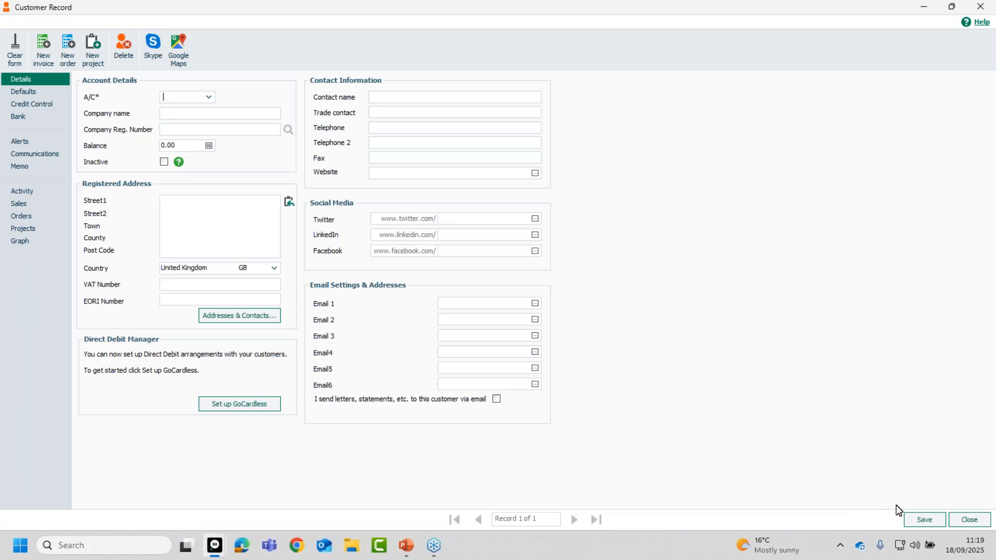
pyautogui.click(976, 520)
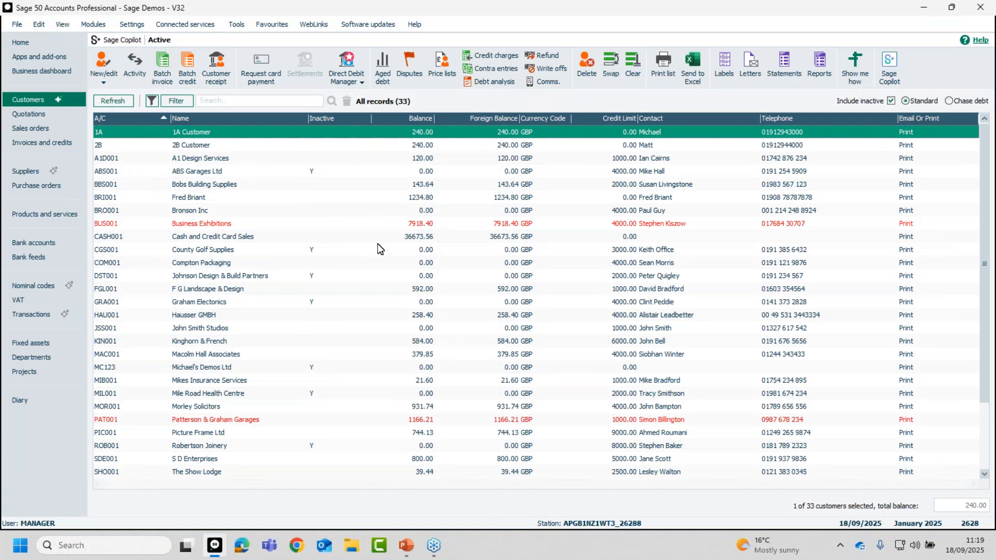
# Add the Resp. Rep column to the customer list, with no customer selected.
pyautogui.click(257, 137)
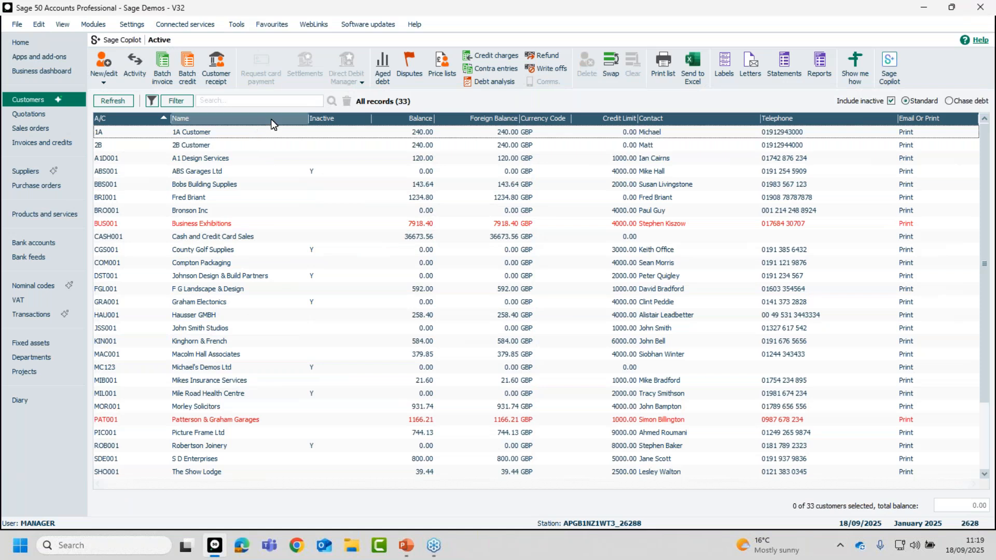
pyautogui.rightClick(463, 117)
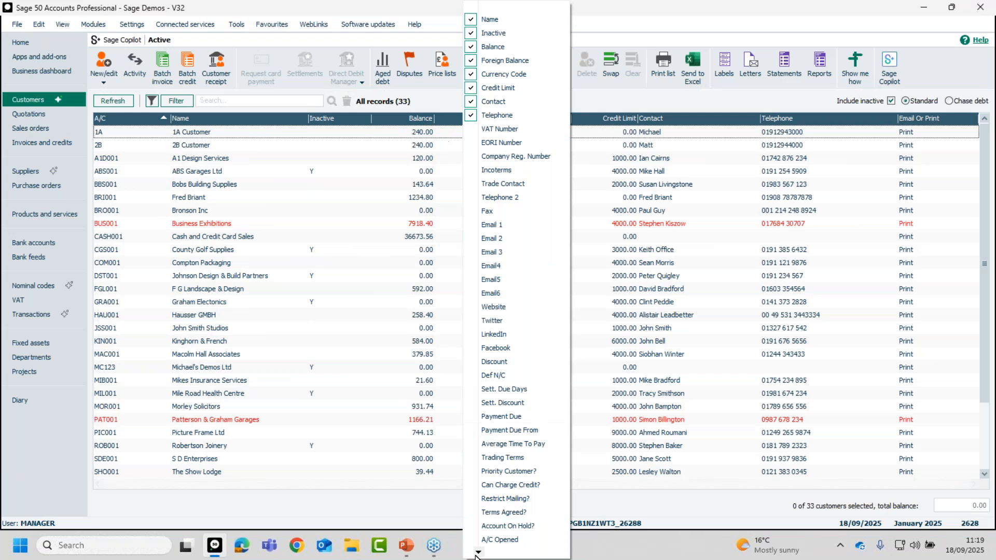
pyautogui.moveTo(477, 554)
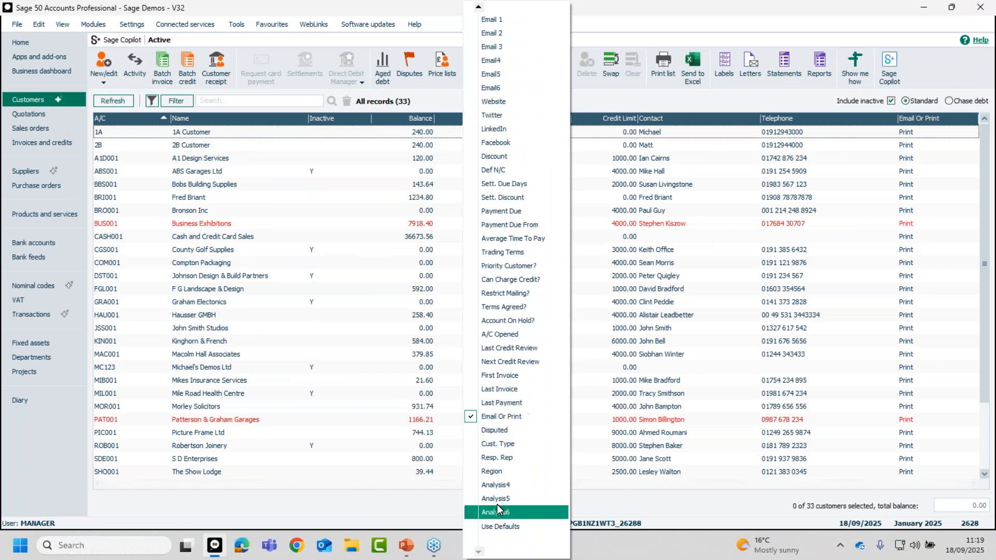
pyautogui.click(500, 459)
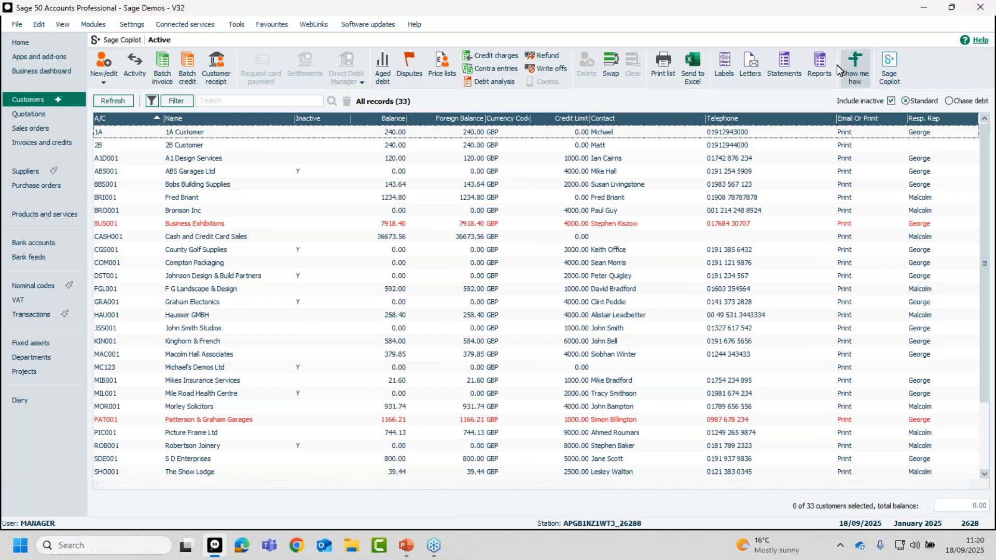
# Open the Customer List report from the Customer details category of customer reports for editing in Report Designer.
pyautogui.click(818, 62)
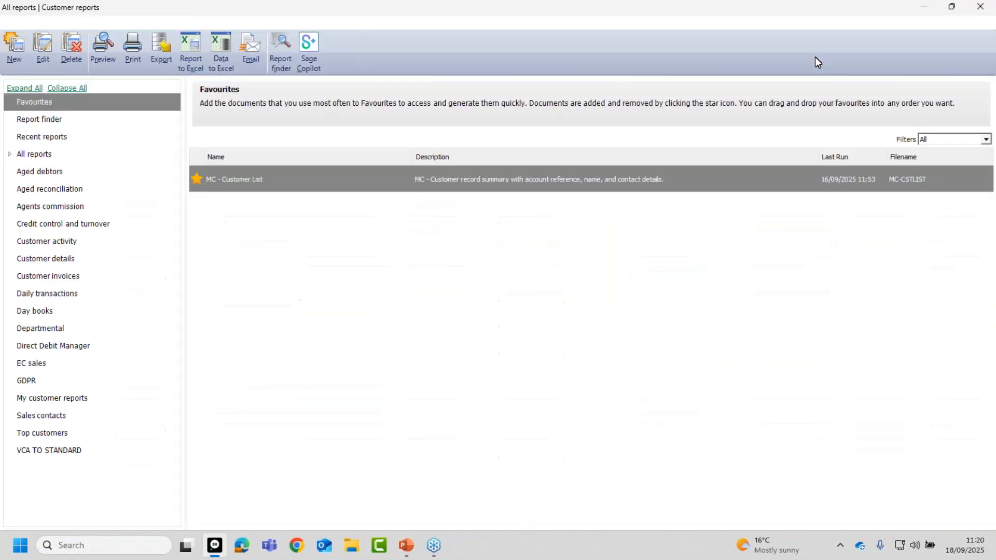
pyautogui.click(58, 260)
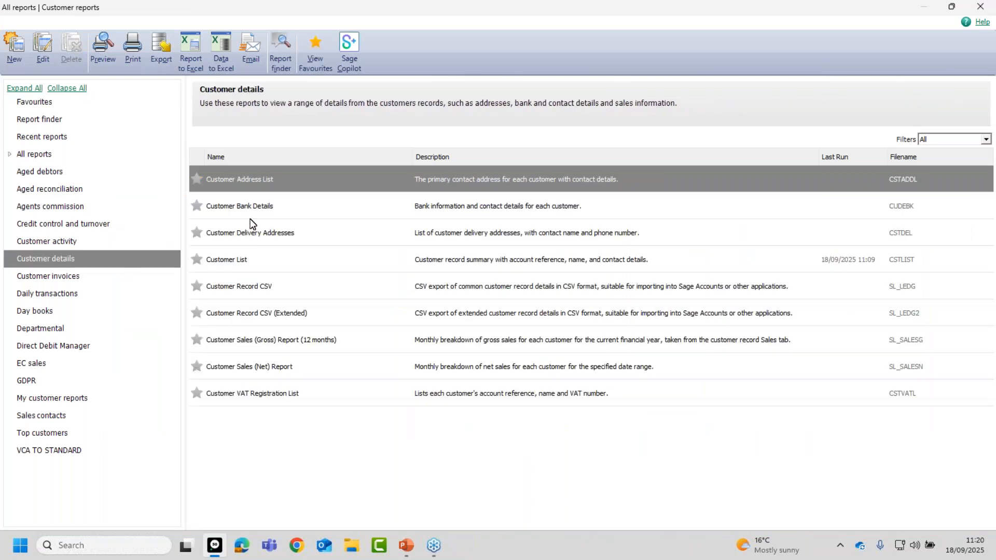
pyautogui.click(240, 263)
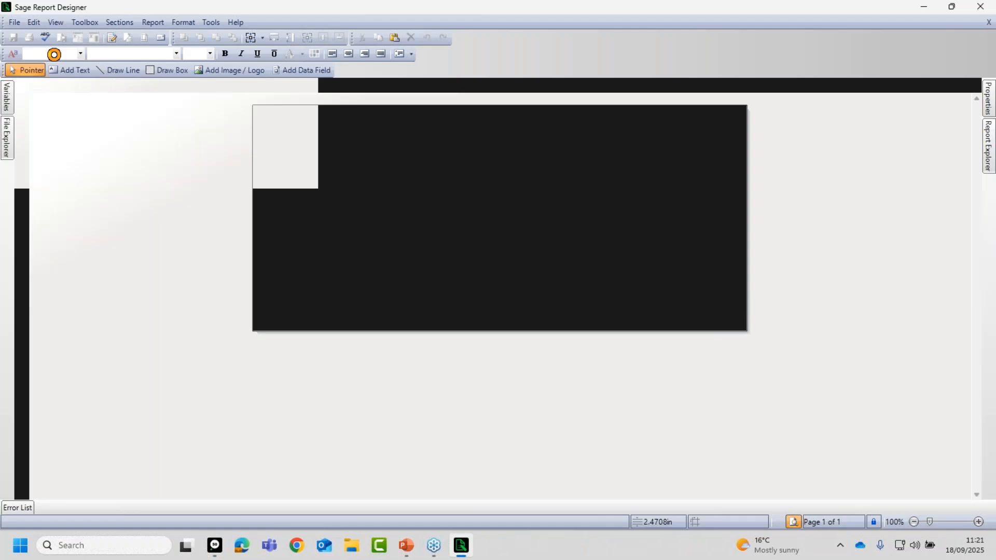
# Open the report's criteria with the disabled ones shown, and widen the Name column to read the full criterion names.
pyautogui.click(151, 23)
pyautogui.click(77, 108)
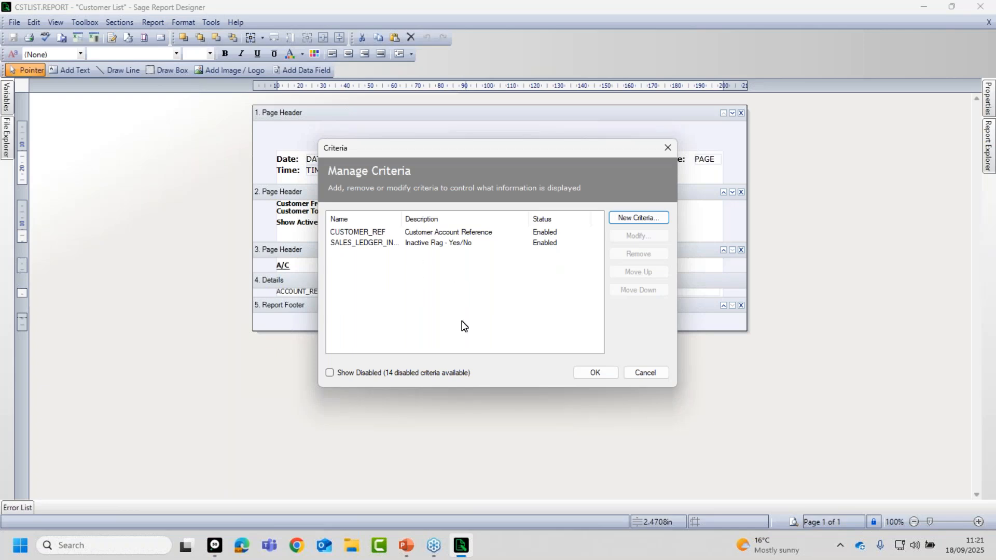
pyautogui.click(330, 373)
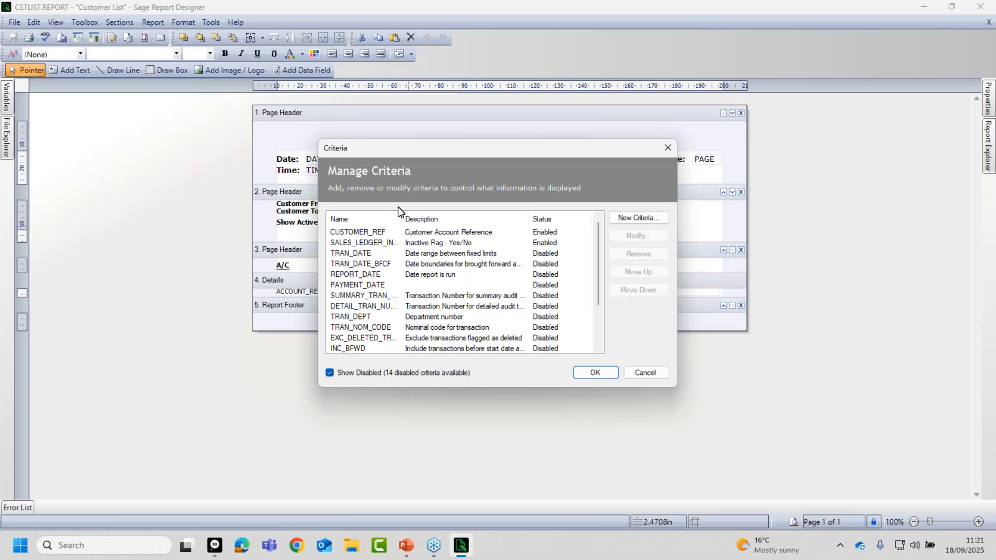
pyautogui.moveTo(402, 217); pyautogui.dragTo(464, 218)
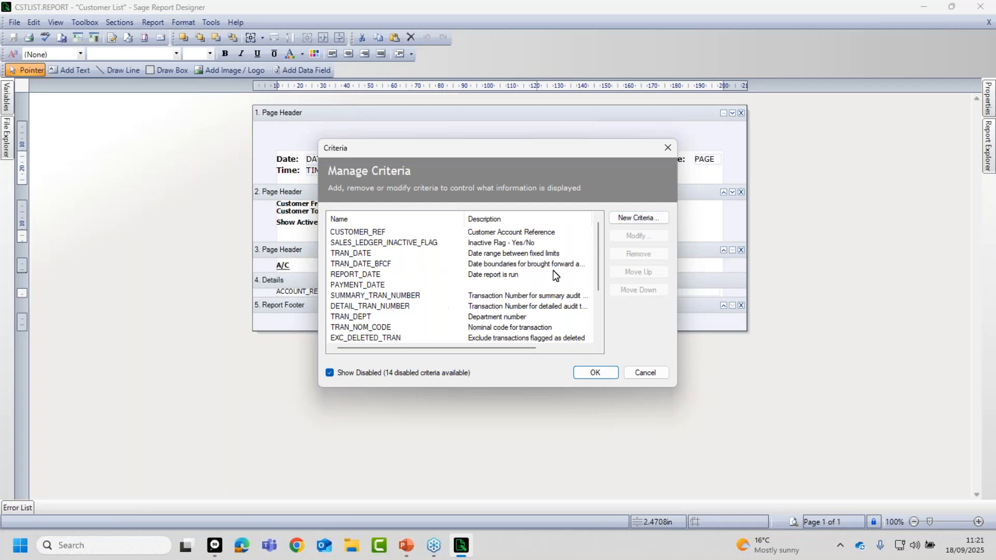
pyautogui.moveTo(597, 247)
pyautogui.mouseDown()
pyautogui.moveTo(586, 291)
pyautogui.moveTo(584, 235)
pyautogui.mouseUp()
# Start a new criterion for the report that filters on the ANALYSIS_2 field of the SALES_LEDGER table.
pyautogui.click(645, 217)
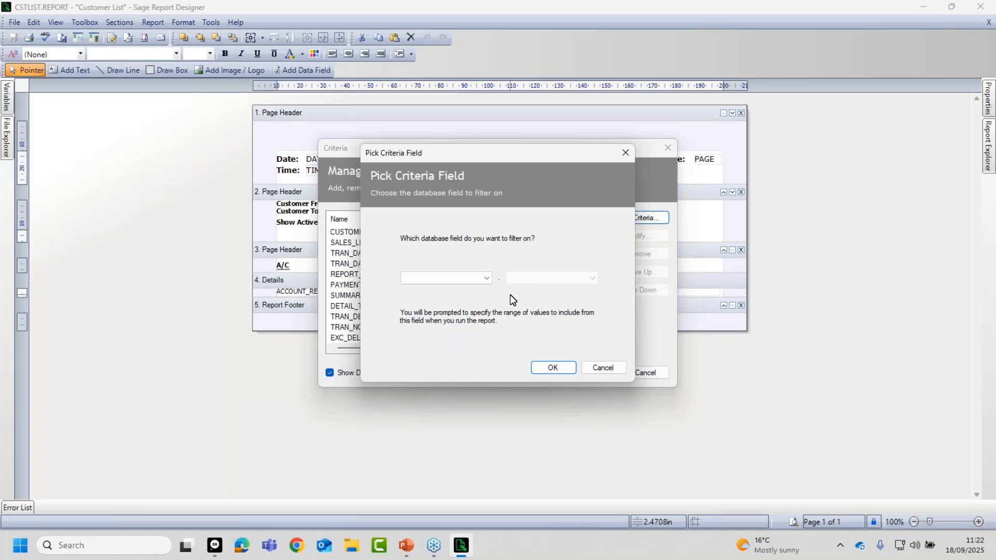
pyautogui.click(488, 279)
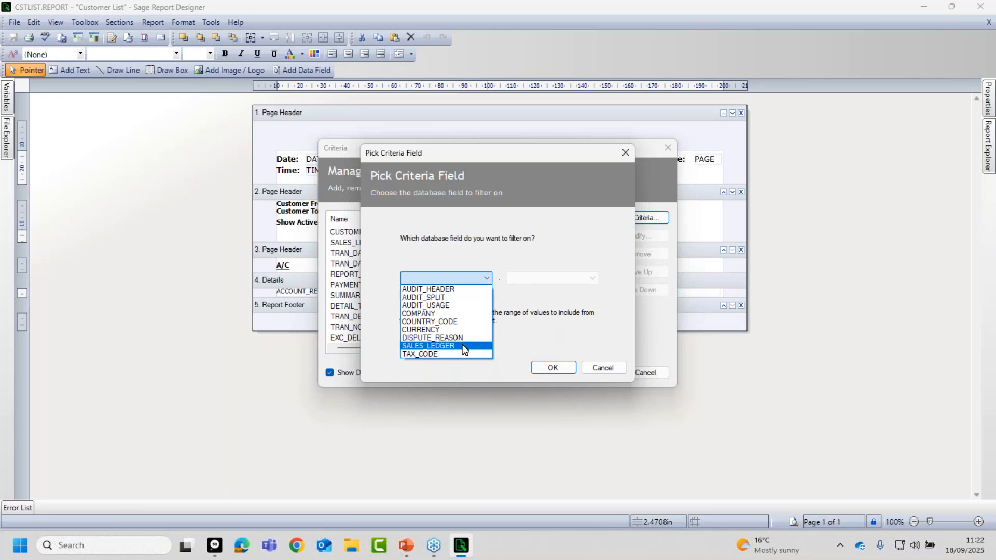
pyautogui.click(463, 345)
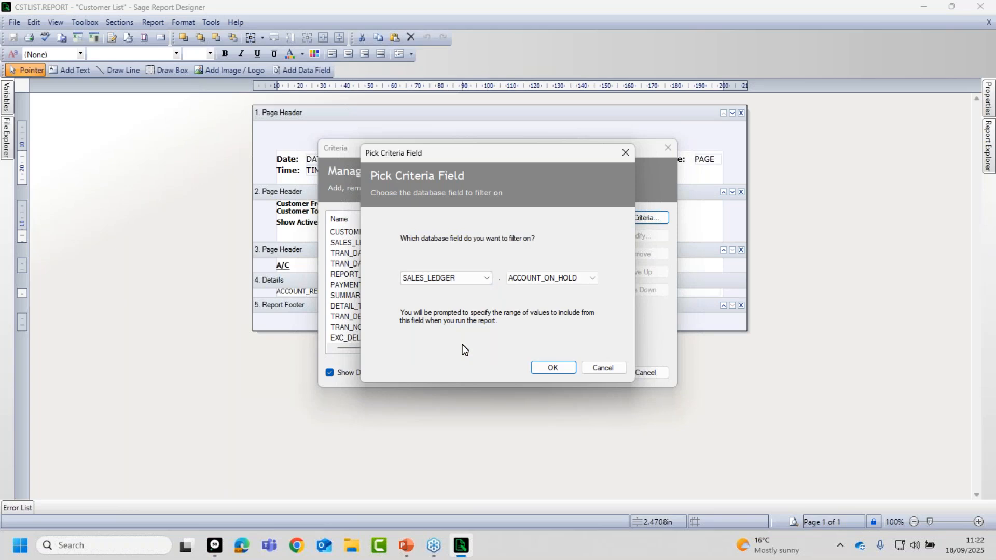
pyautogui.click(592, 278)
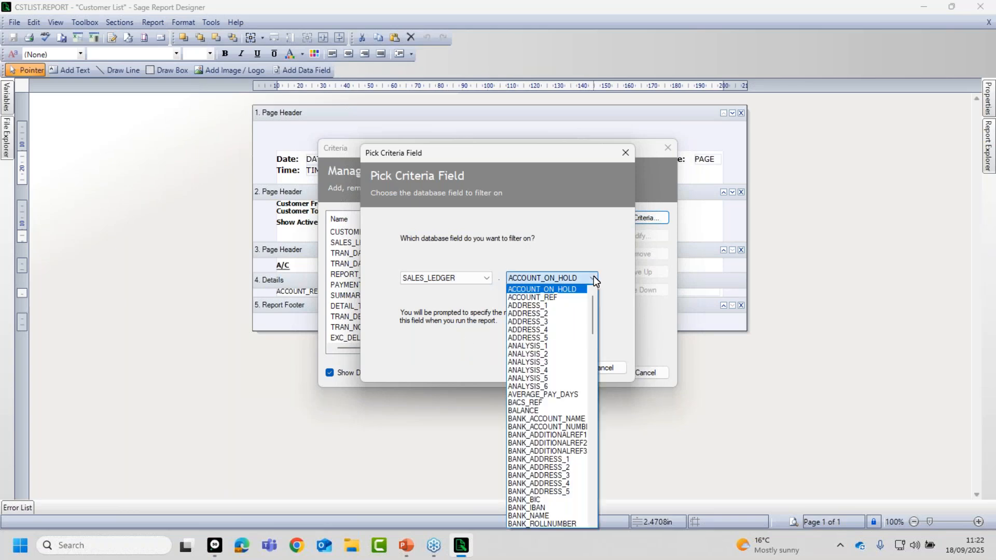
pyautogui.moveTo(591, 304)
pyautogui.mouseDown()
pyautogui.moveTo(593, 329)
pyautogui.moveTo(597, 306)
pyautogui.mouseUp()
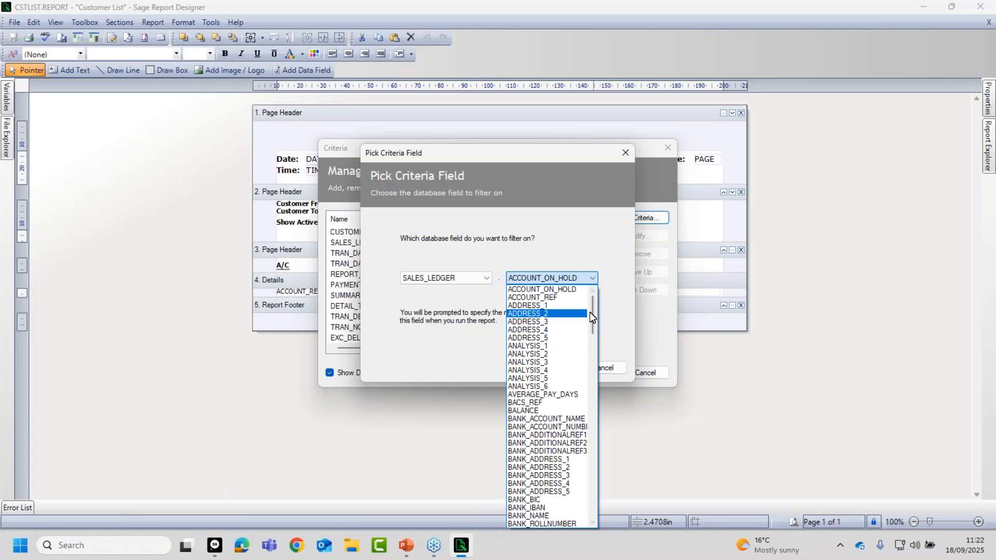
pyautogui.moveTo(594, 313); pyautogui.dragTo(596, 411)
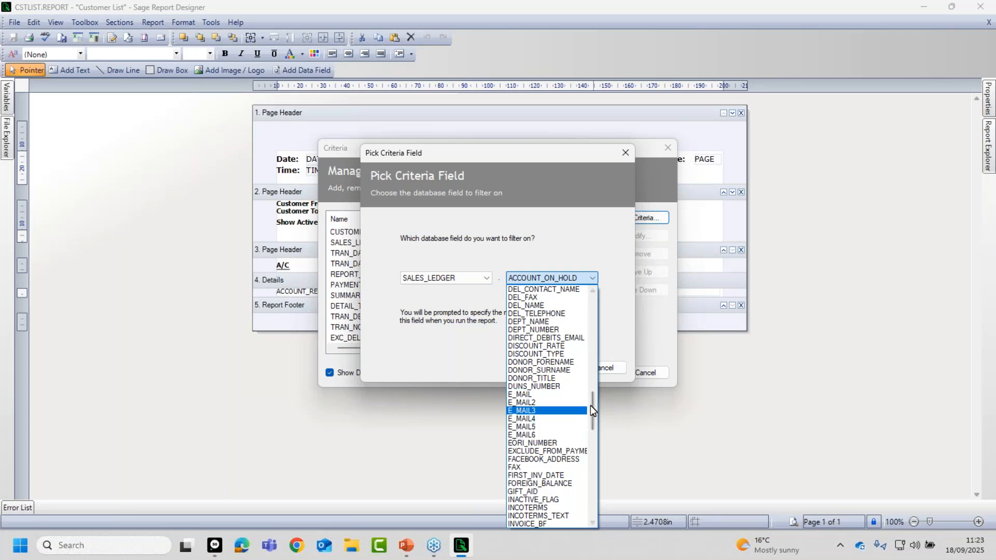
pyautogui.moveTo(594, 405); pyautogui.dragTo(594, 300)
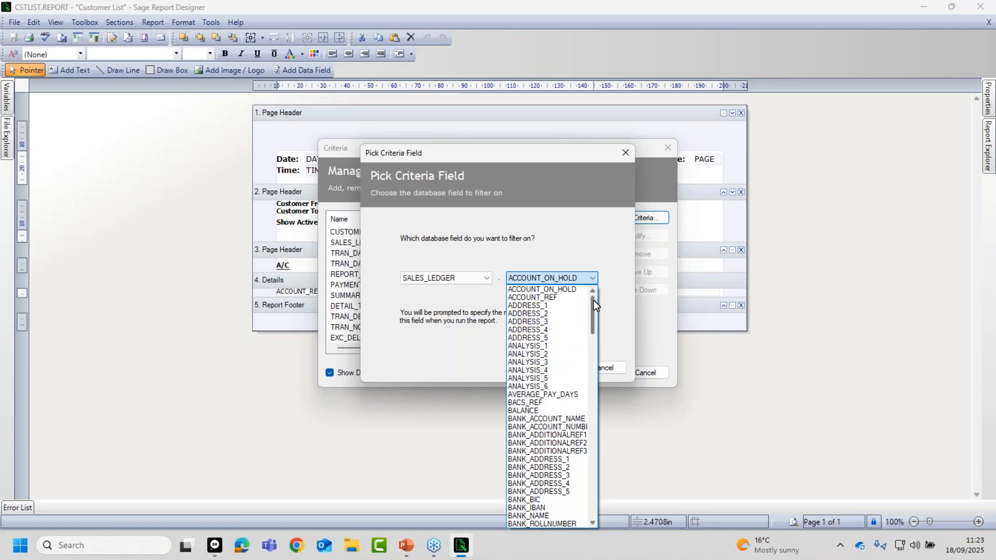
pyautogui.click(531, 355)
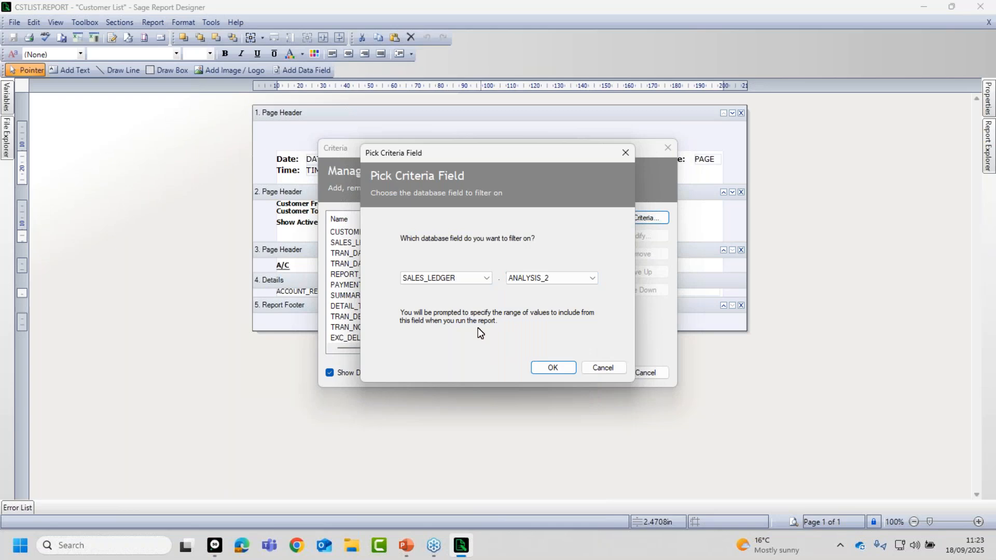
pyautogui.click(554, 367)
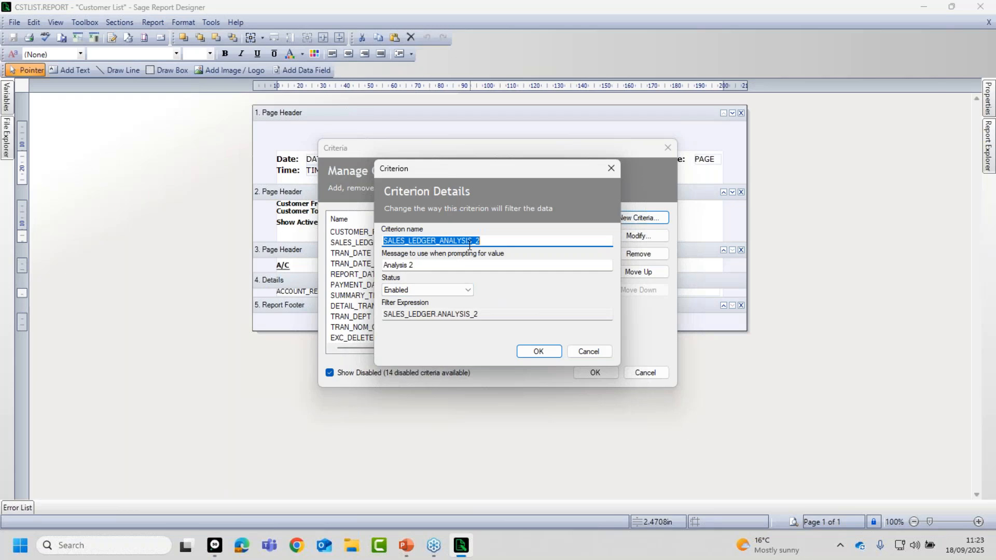
# Set the new criterion's prompt message to "Sales Rep", keep it enabled, and save the report's criteria.
pyautogui.press('Tab')
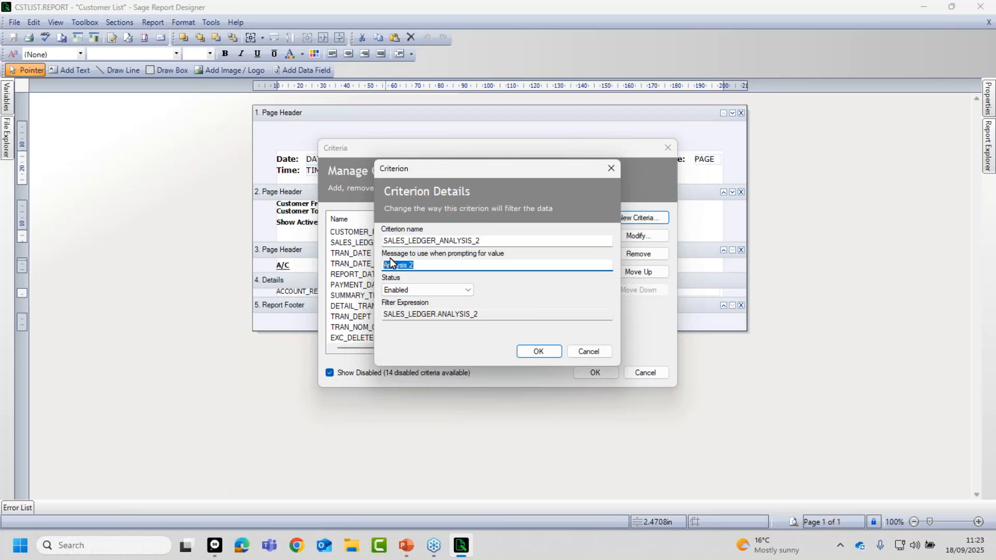
pyautogui.write('Sales Rep')
pyautogui.click(538, 352)
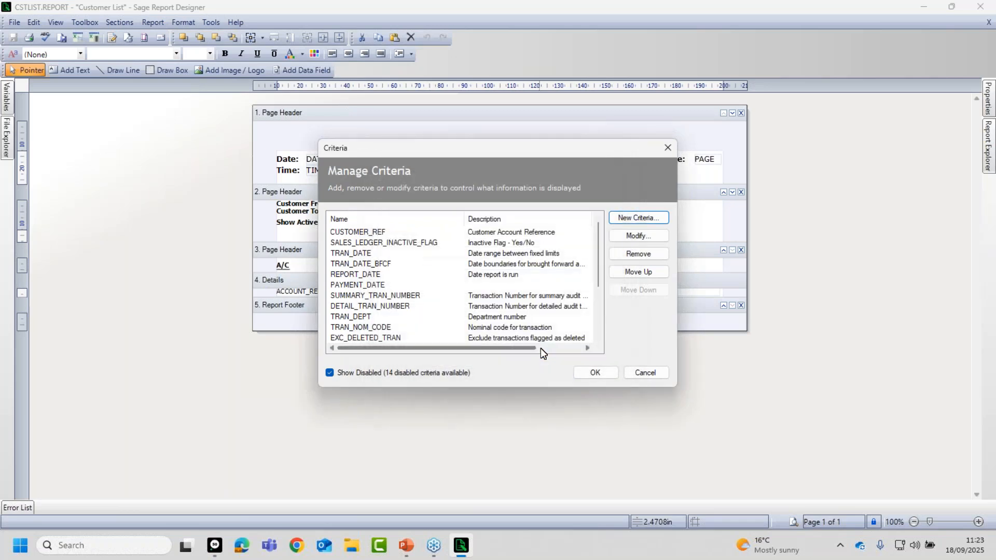
pyautogui.click(600, 372)
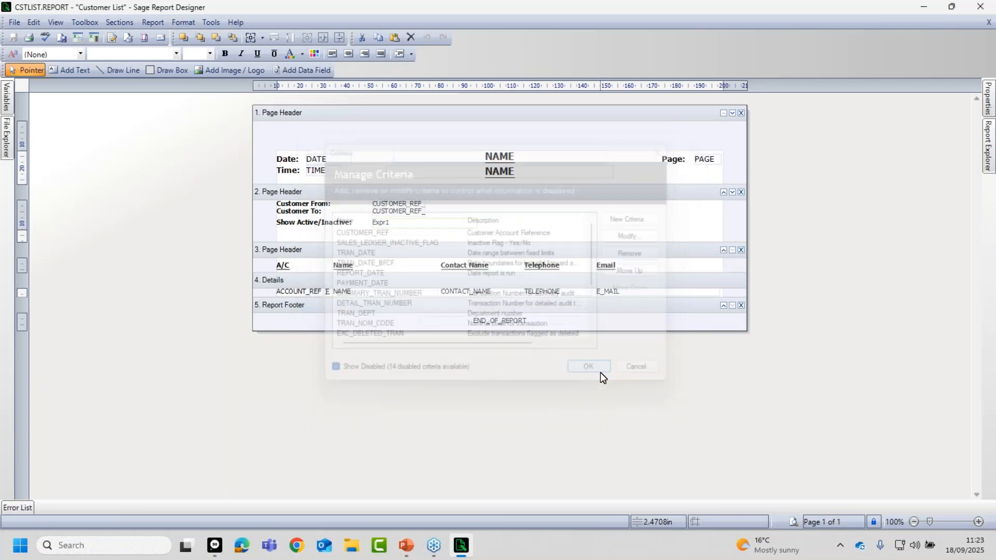
# Reopen the report's criteria list to check the enabled criteria, including the new ANALYSIS_2 entry, and close it.
pyautogui.click(150, 20)
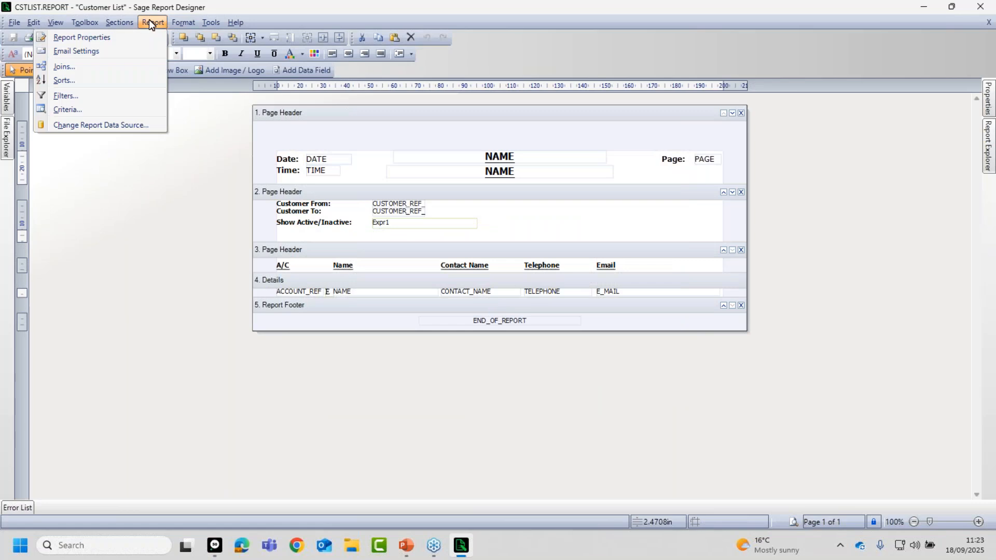
pyautogui.click(106, 99)
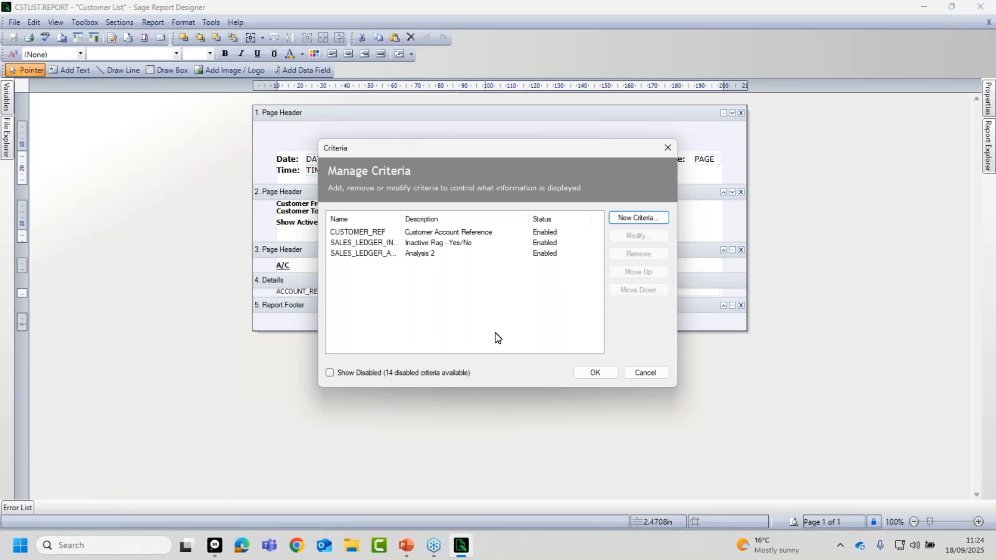
pyautogui.click(608, 373)
# Preview the Customer List with the Sales Rep criterion set to Is and a rep's first name, then return to the design.
pyautogui.click(794, 522)
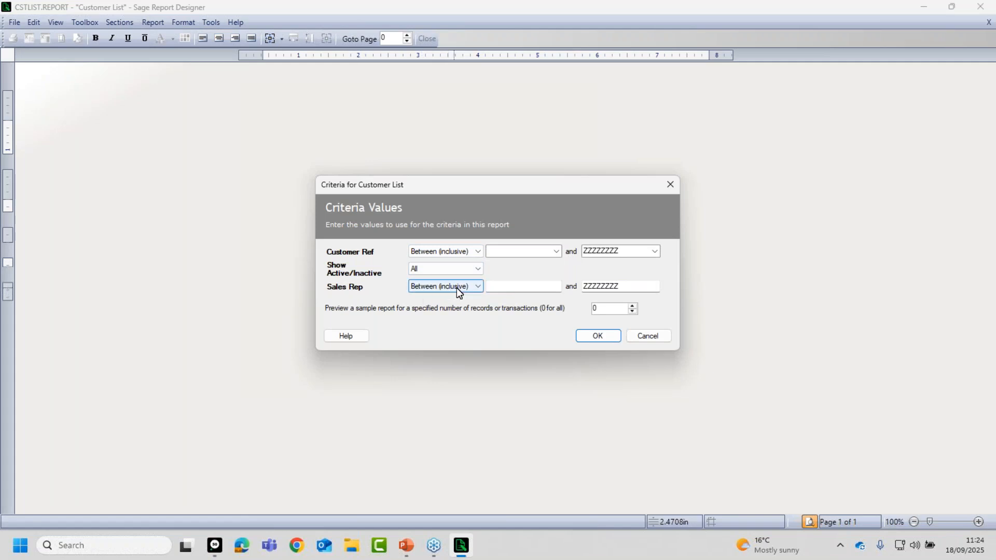
pyautogui.click(479, 289)
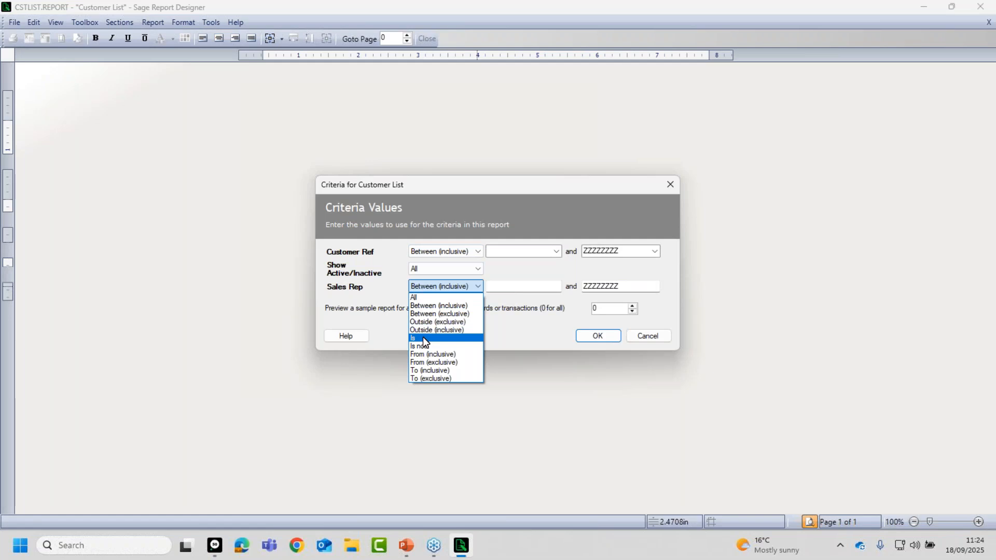
pyautogui.click(422, 338)
pyautogui.click(517, 285)
pyautogui.write('George')
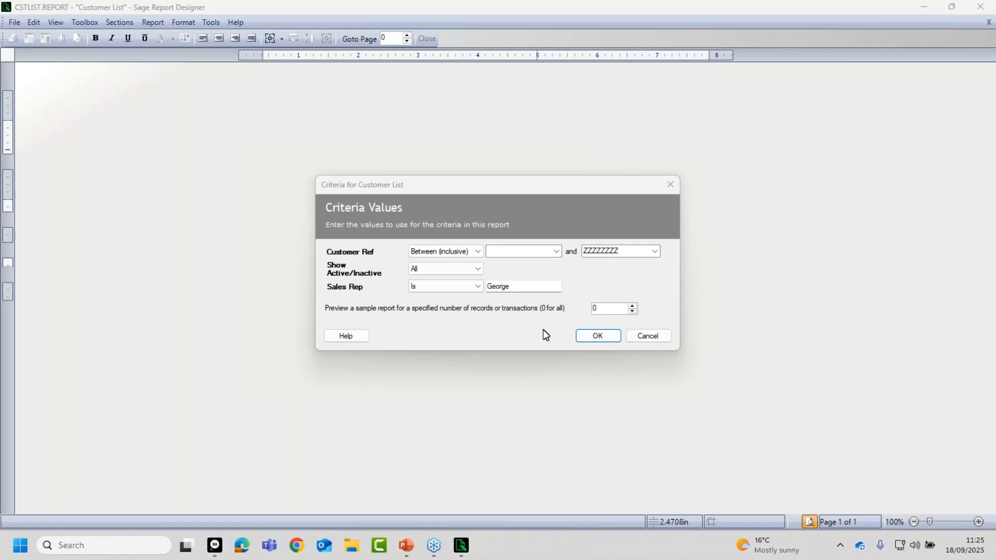
pyautogui.click(591, 335)
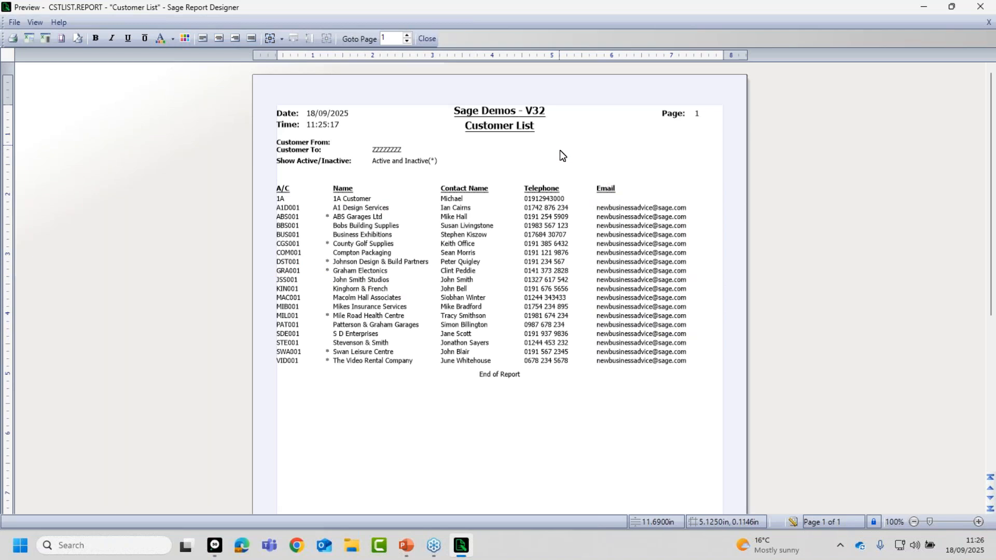
pyautogui.click(794, 522)
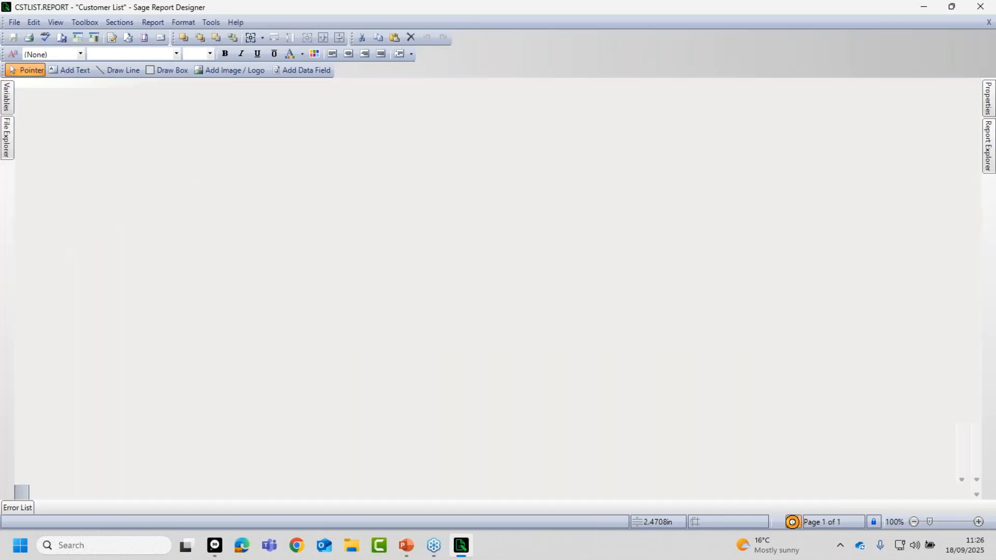
# Preview the report again with the rep's name starting in lower case, and return to the design.
pyautogui.click(792, 522)
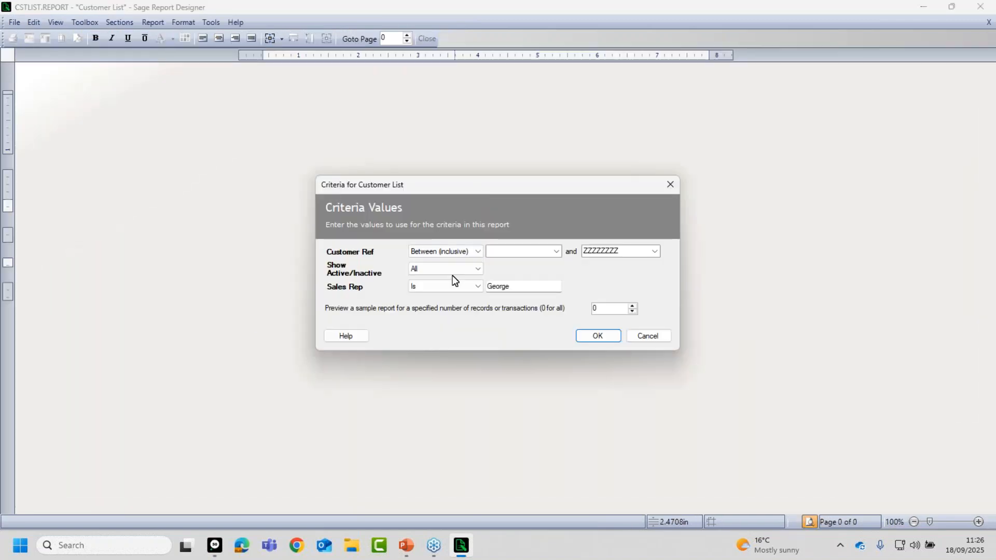
pyautogui.click(496, 285)
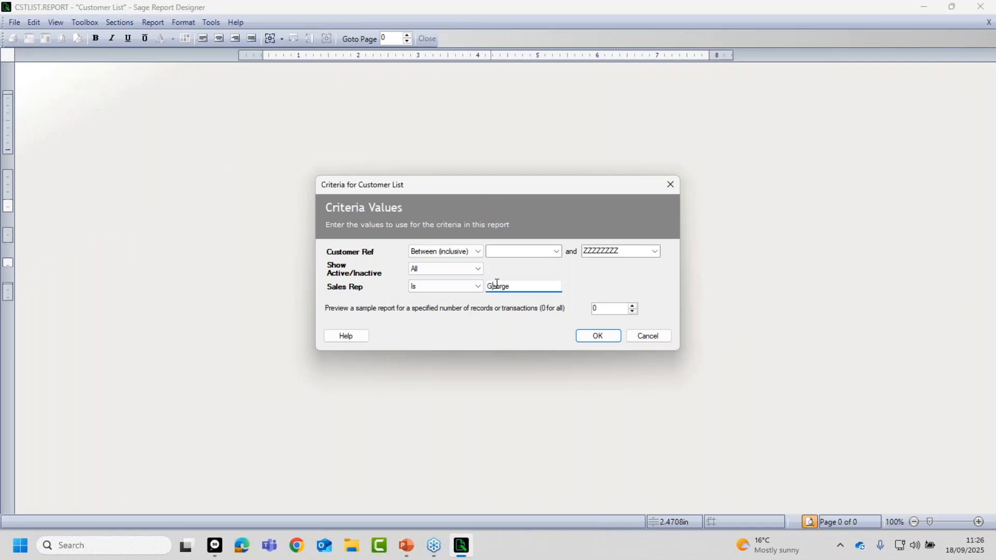
pyautogui.press('BackSpace')
pyautogui.write('g')
pyautogui.click(599, 335)
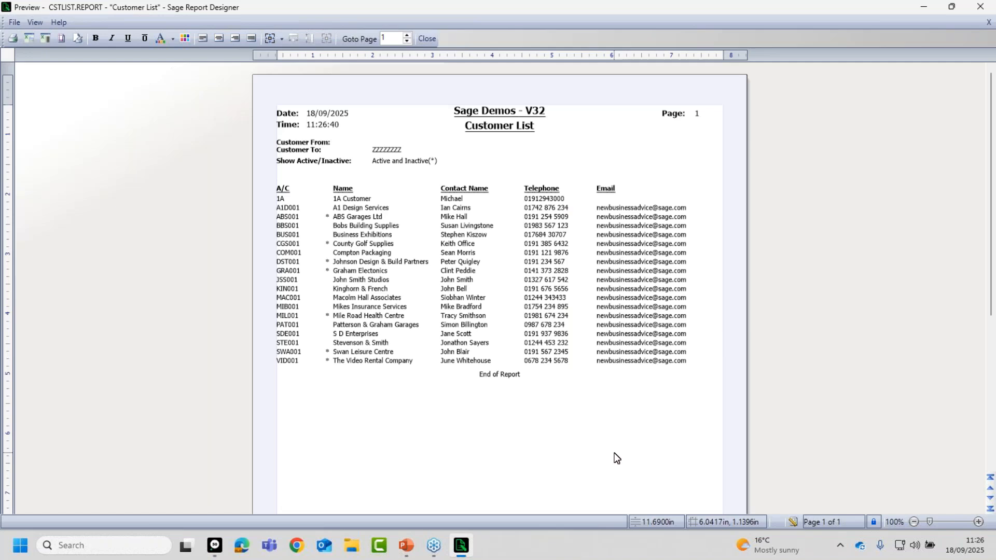
pyautogui.click(794, 522)
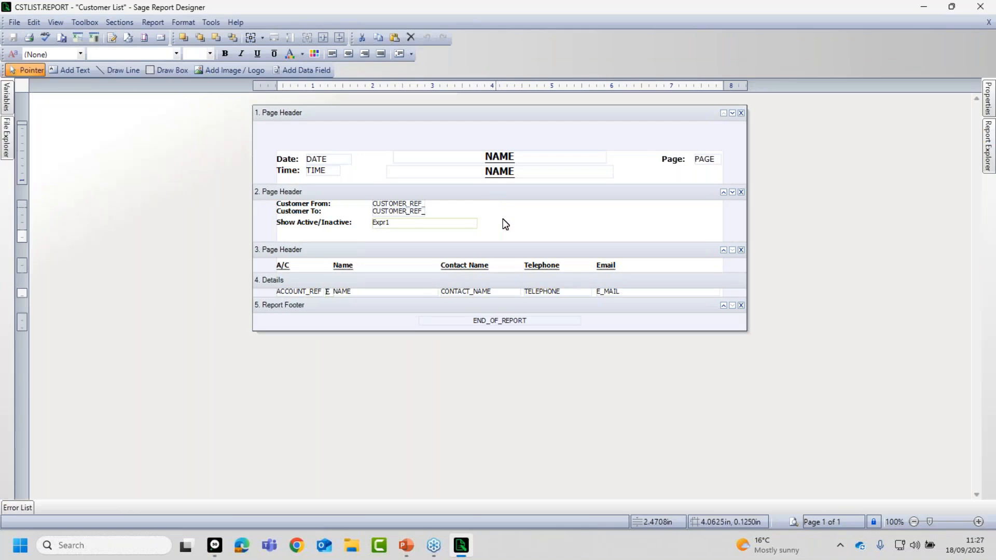
# Try the preview once more with an altered Sales Rep value to test how exactly the criterion matches.
pyautogui.click(794, 521)
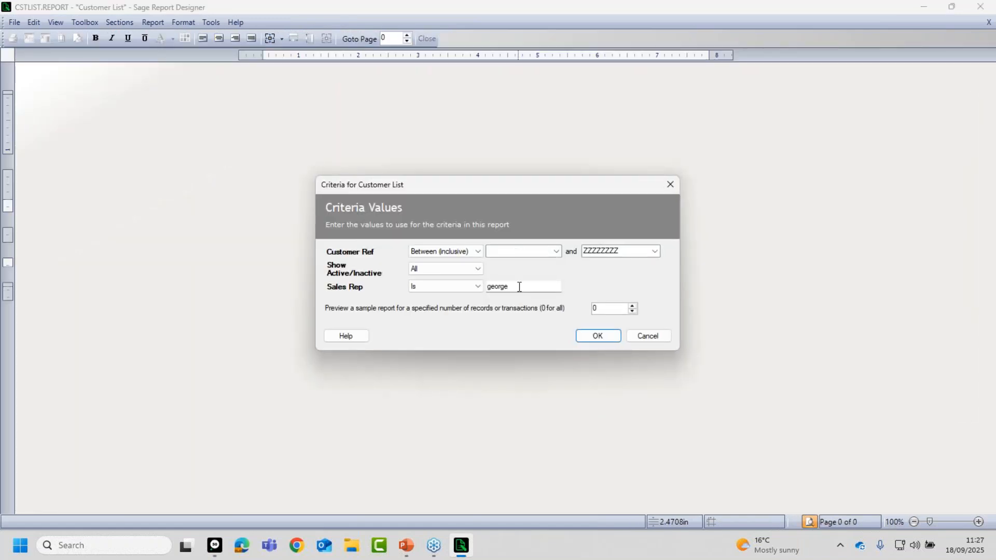
pyautogui.click(512, 287)
pyautogui.click(597, 337)
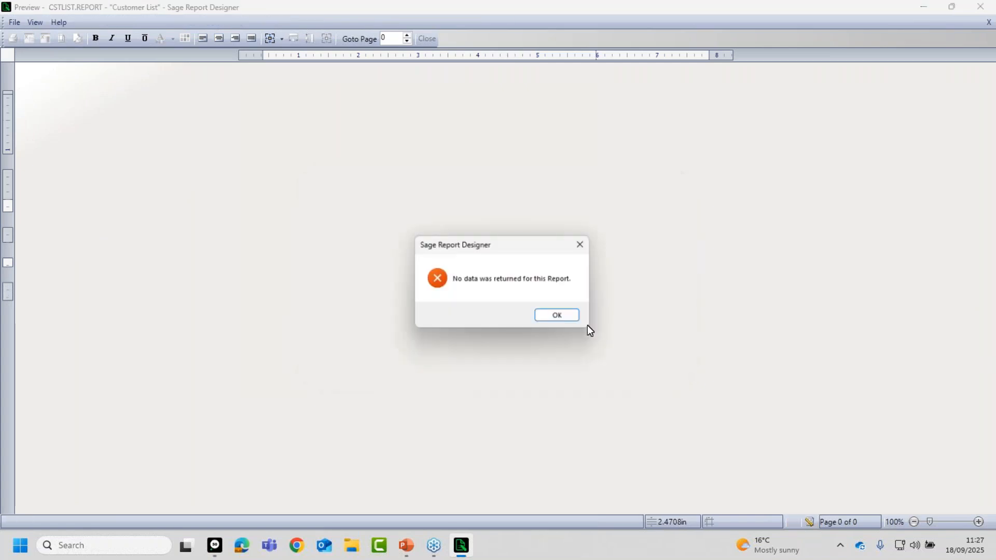
pyautogui.click(559, 316)
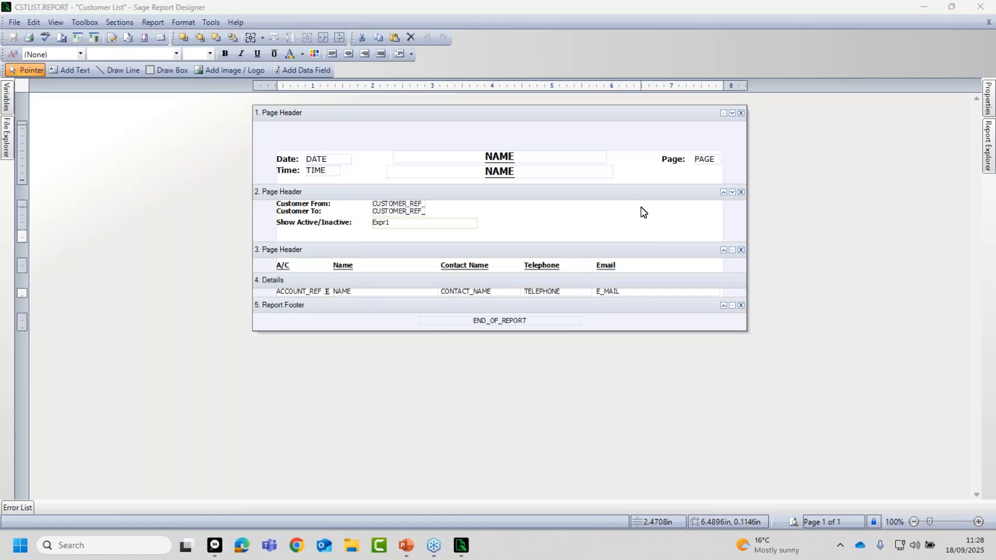
# Examine the CRITERIA variables, widening the list to read the full SALES_LEDGER_ANALYSIS_2 variable names, and leave the list collapsed out of view.
pyautogui.click(4, 96)
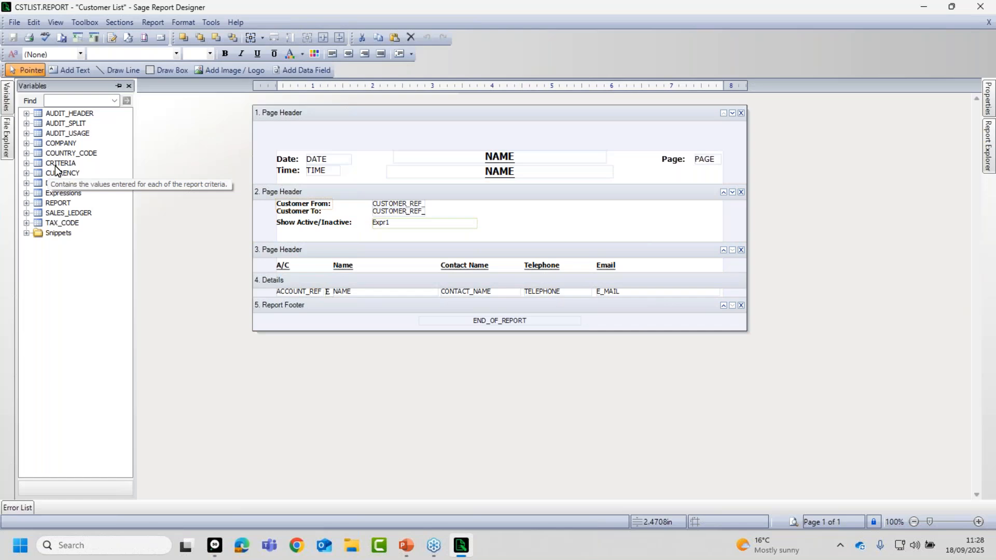
pyautogui.click(27, 164)
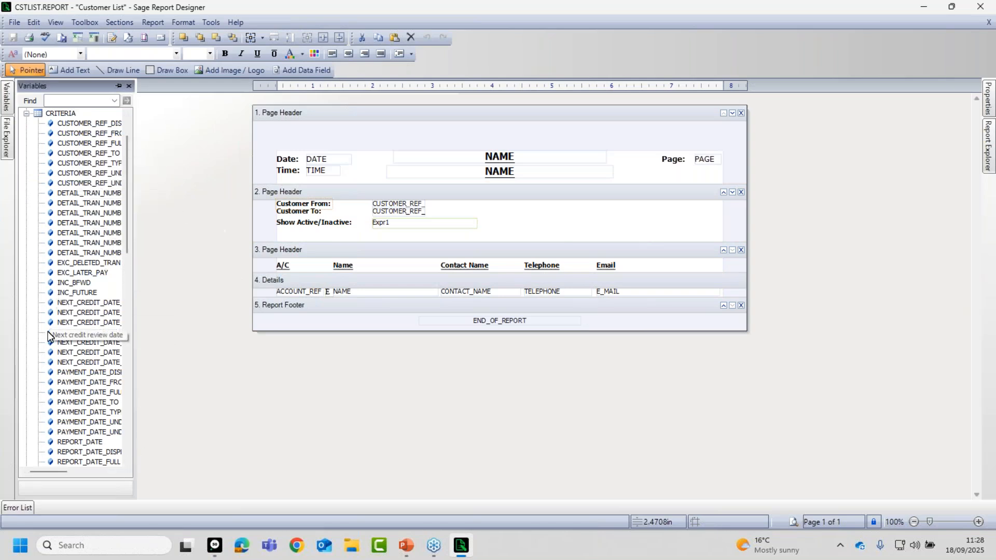
pyautogui.scroll(-4, 63, 358)
pyautogui.scroll(-4, 64, 358)
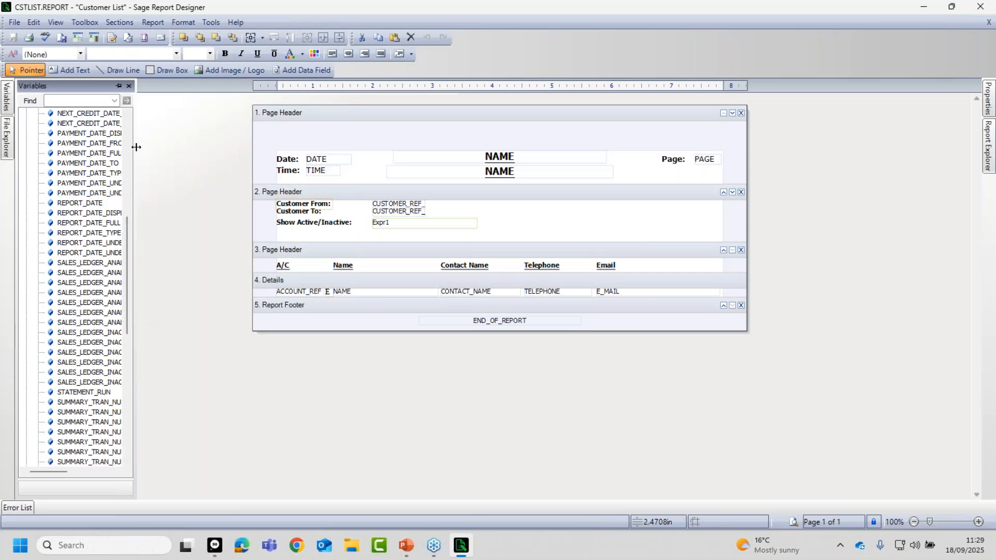
pyautogui.moveTo(139, 153); pyautogui.dragTo(257, 159)
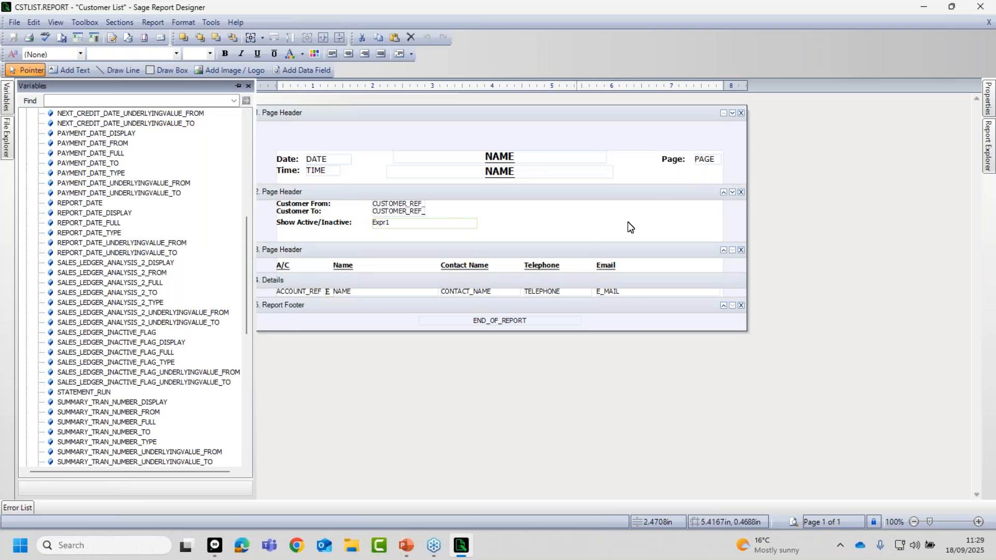
pyautogui.click(236, 86)
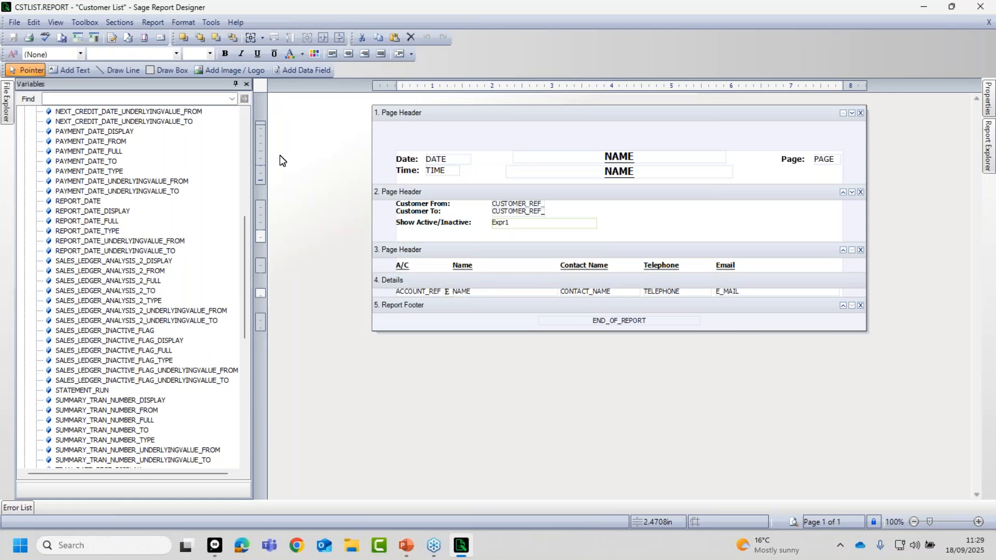
pyautogui.click(234, 83)
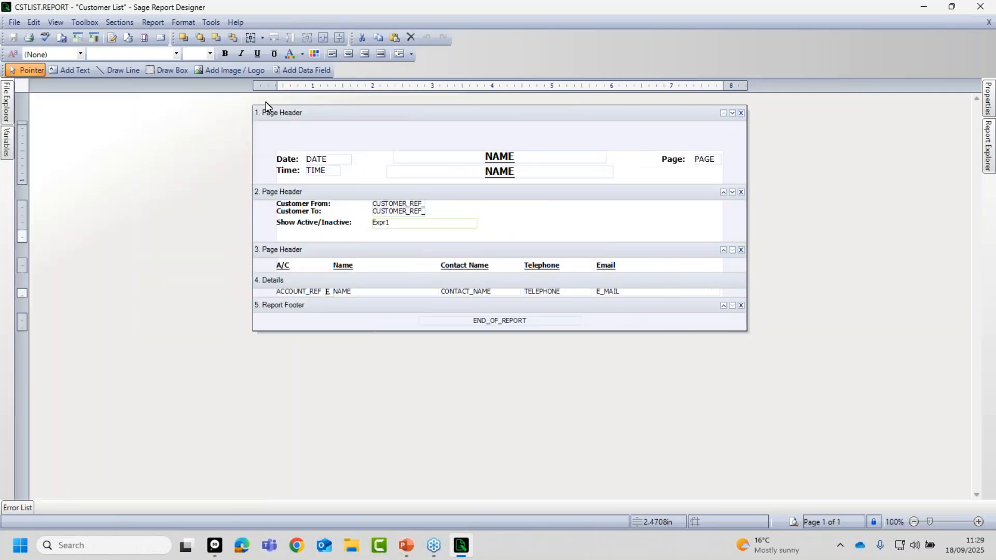